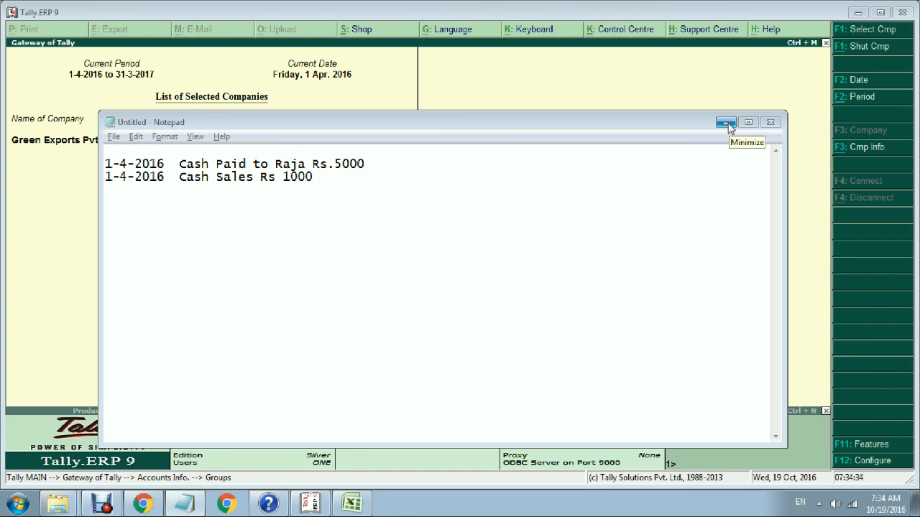
Step: Minimize the Notepad window, leave the Groups menu and open the Ledgers menu under Accounts Info
left_click(725, 123)
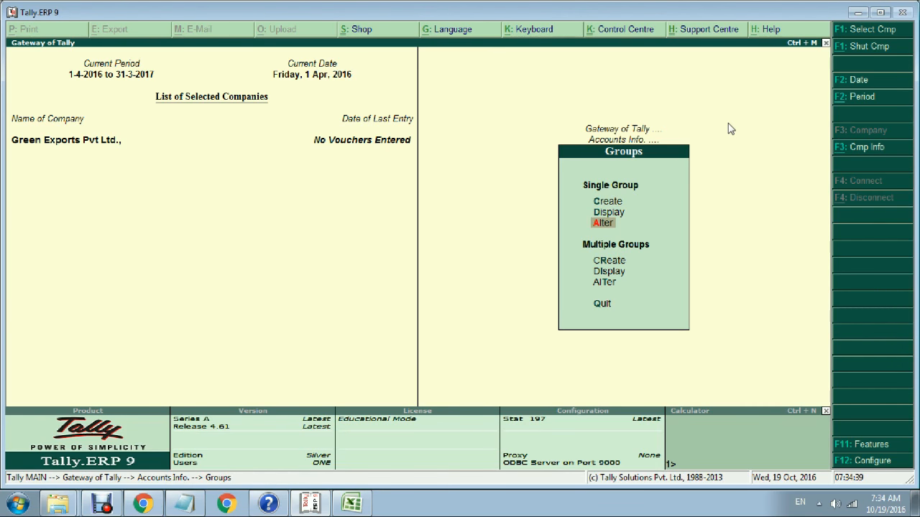
key("Escape")
key("Escape")
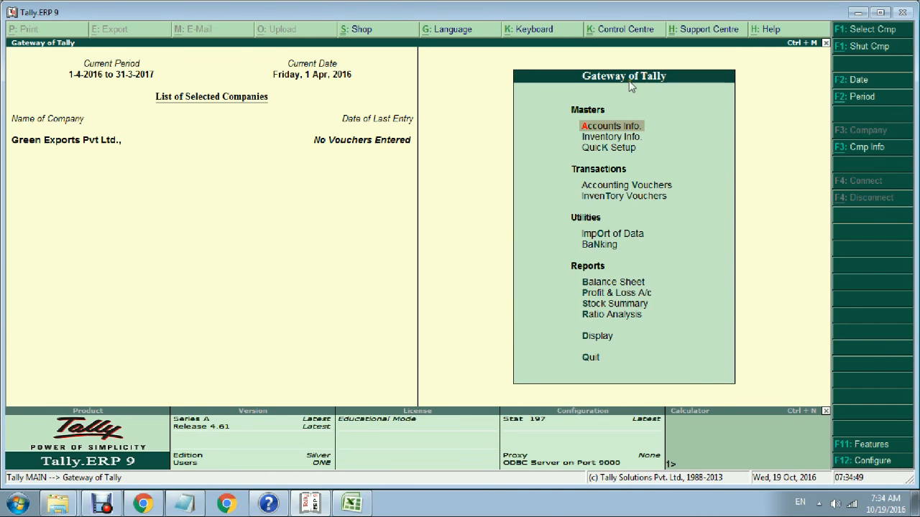
left_click(639, 129)
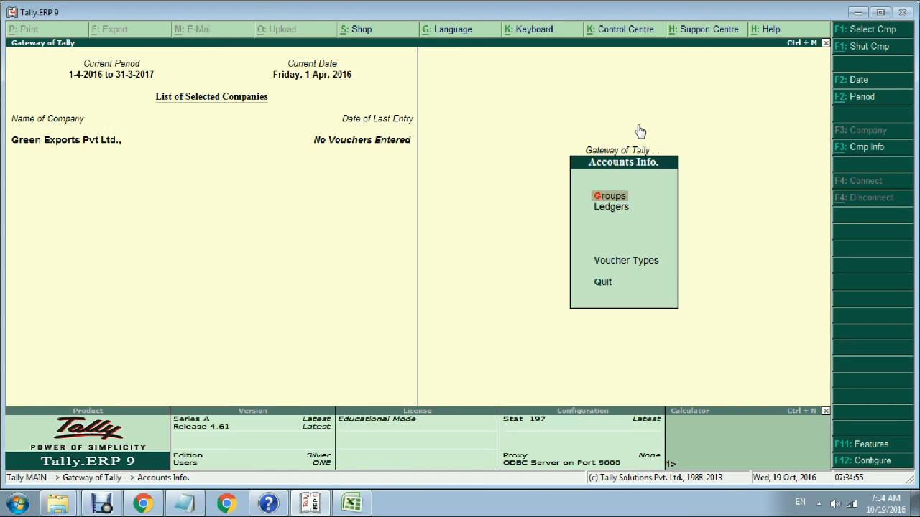
key("Down")
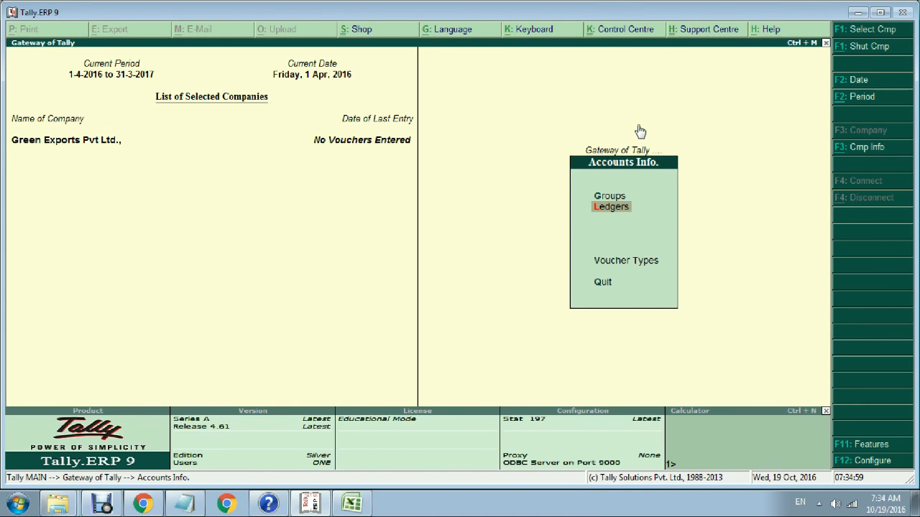
key("Return")
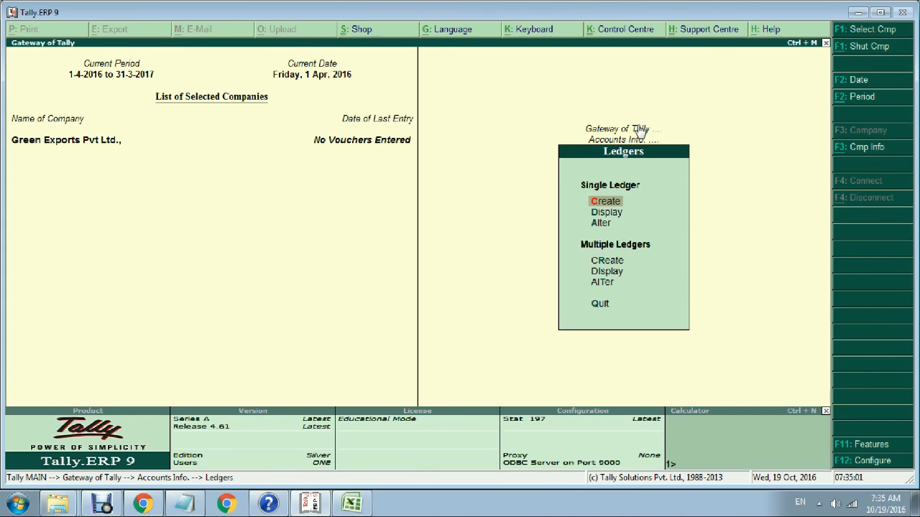
key("Down")
key("Down")
key("Down")
key("Down")
key("Up")
key("Up")
key("Up")
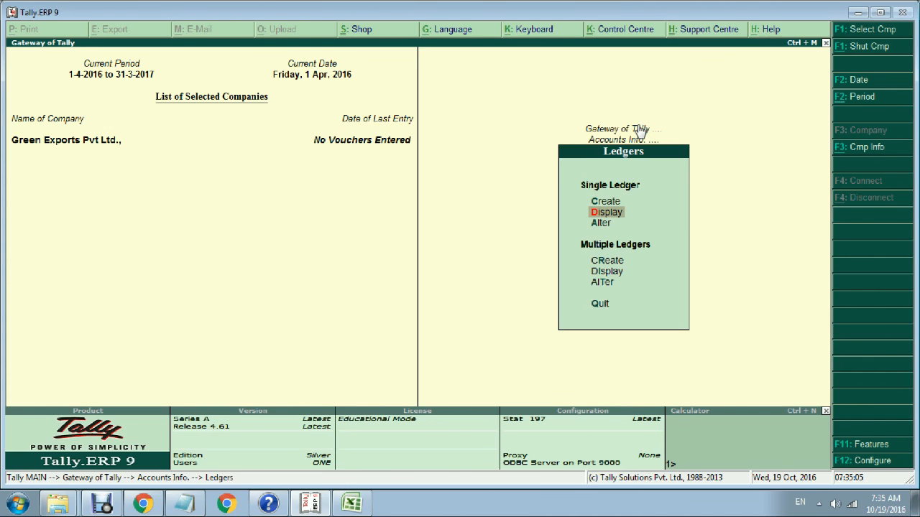
key("Down")
key("Down")
key("Down")
key("Up")
key("Up")
key("Up")
key("Up")
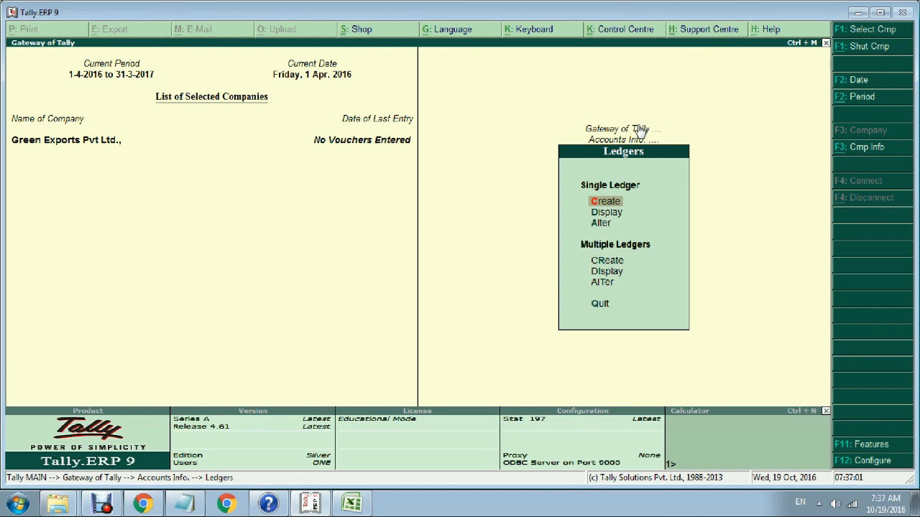
Step: Compare the Rs.5000 cash payment noted in Notepad with the first journal entry in the Excel sheet, moving the Notepad window clear of the entries
left_click(183, 503)
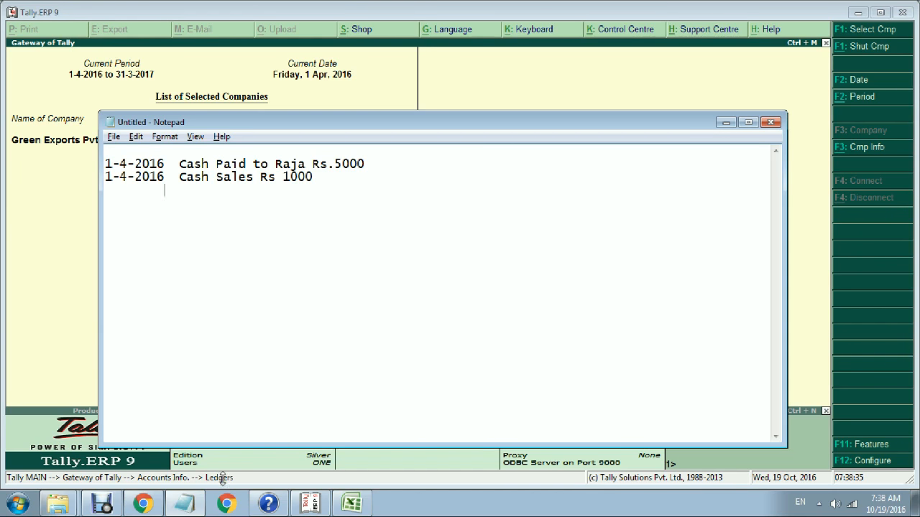
left_click(352, 504)
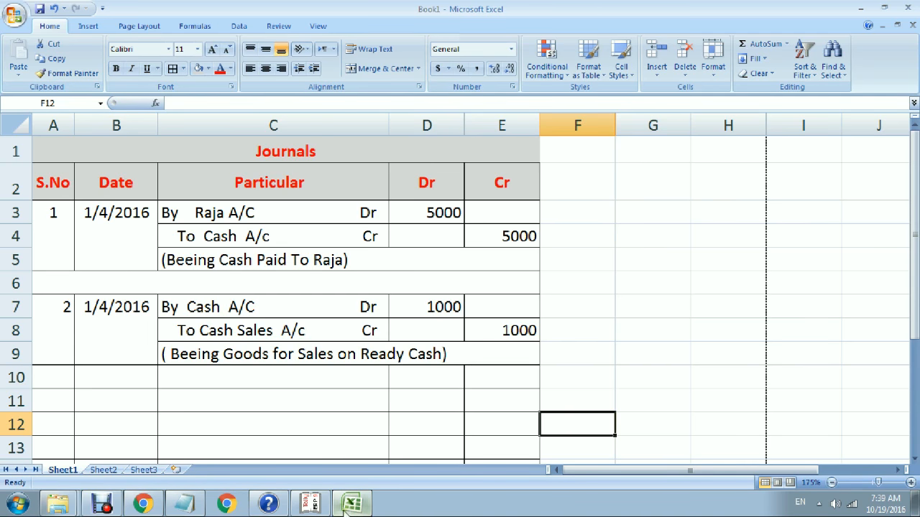
left_click(184, 503)
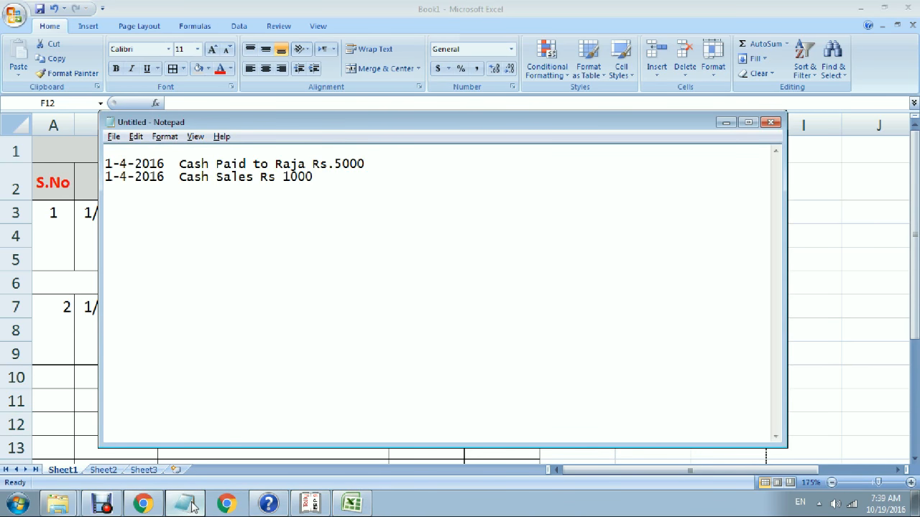
left_click_drag(314, 123, 295, 293)
left_click_drag(158, 331, 361, 321)
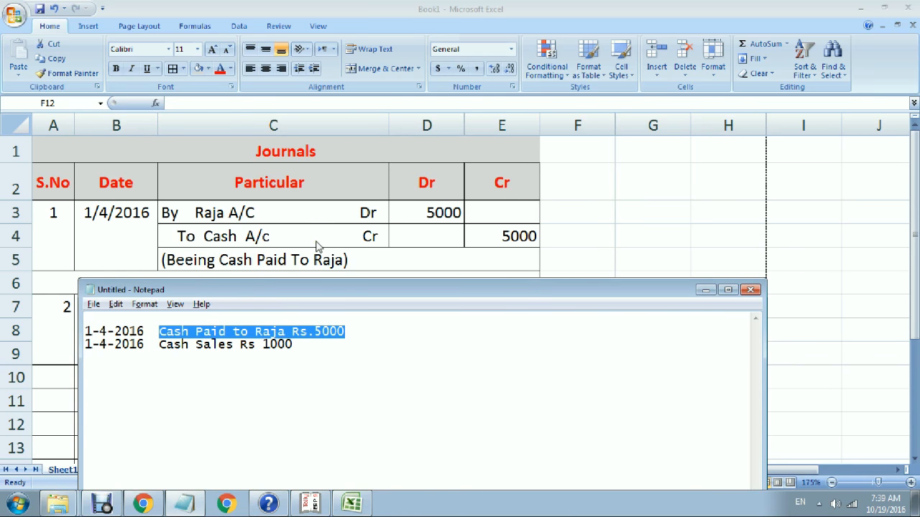
left_click_drag(311, 290, 291, 377)
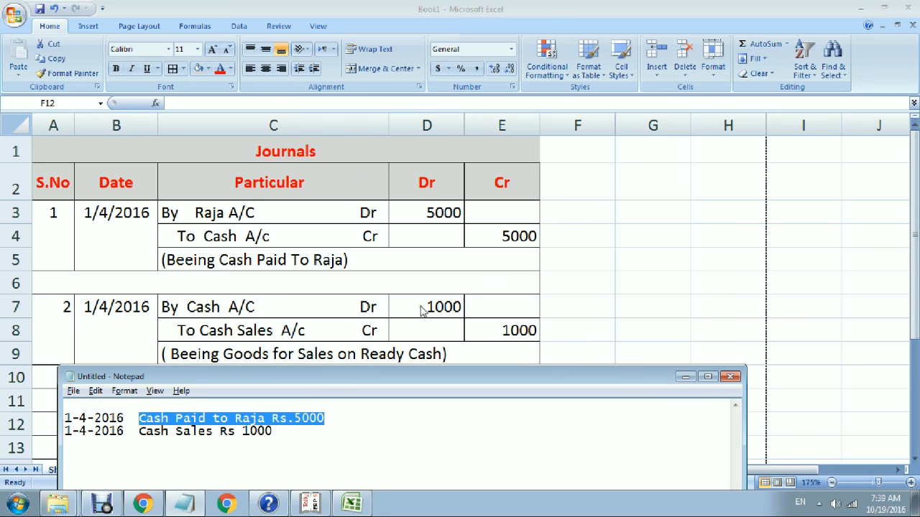
key("alt+Tab")
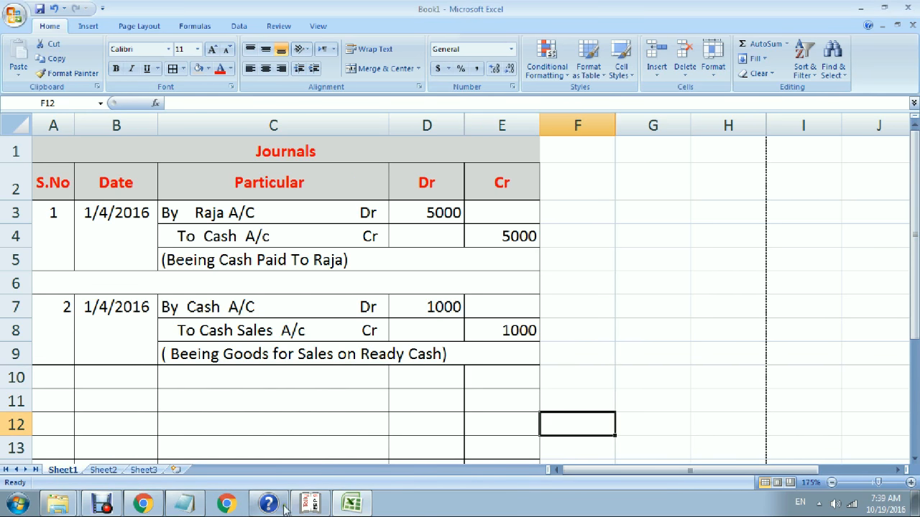
Step: Highlight the Rs 1000 cash sales line in Notepad and compare it with the second journal entry in Excel
left_click(184, 505)
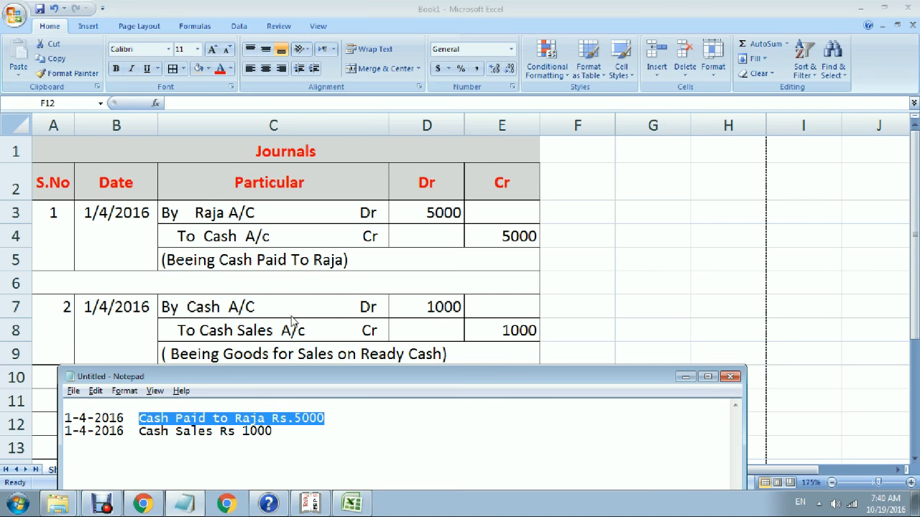
left_click_drag(140, 433, 226, 449)
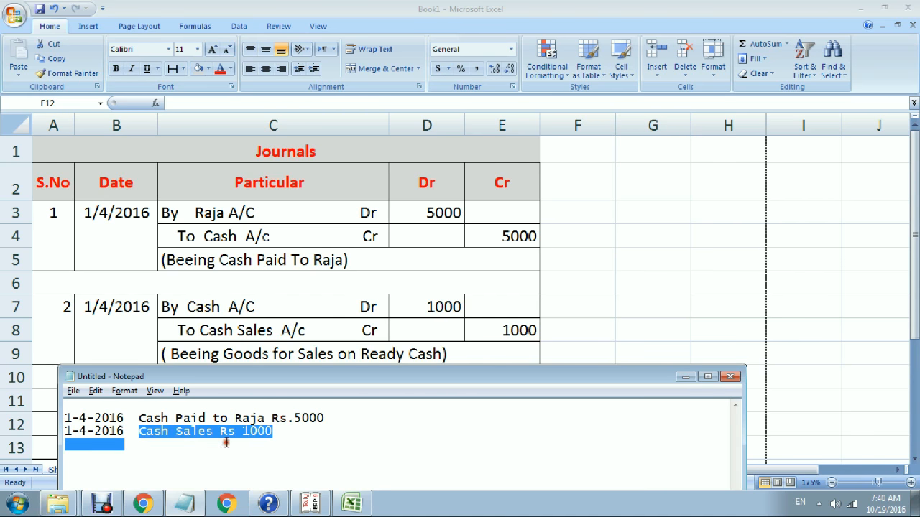
key("alt+Tab")
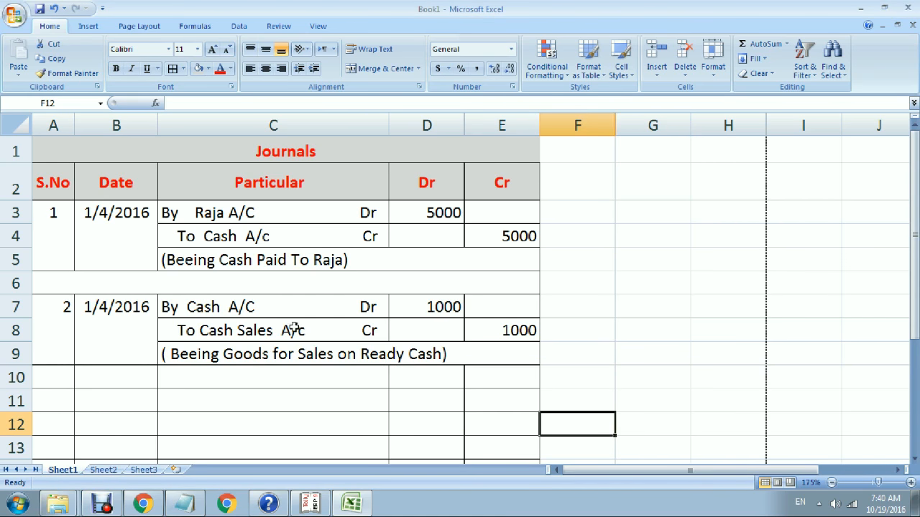
left_click(293, 329)
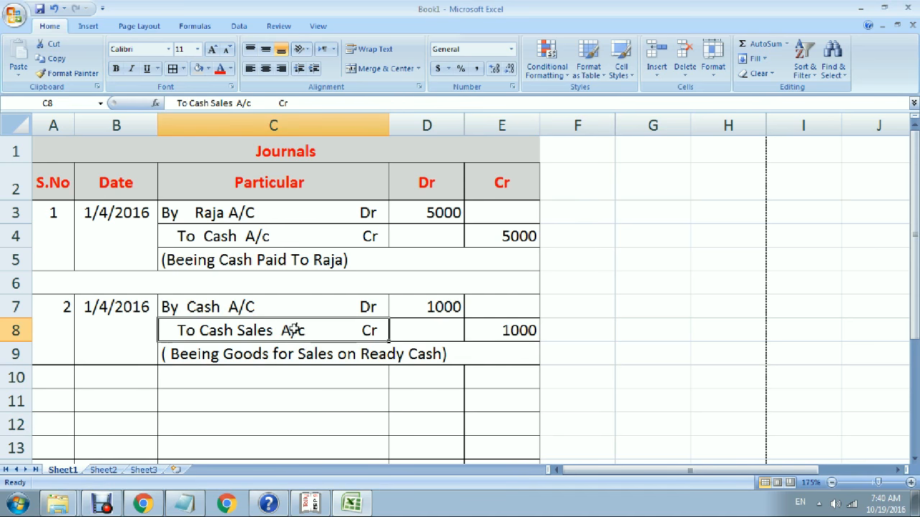
Step: Switch to Adobe Reader to view the PDF table of basic ledgers and their groups, and return to the Excel journal
left_click(320, 508)
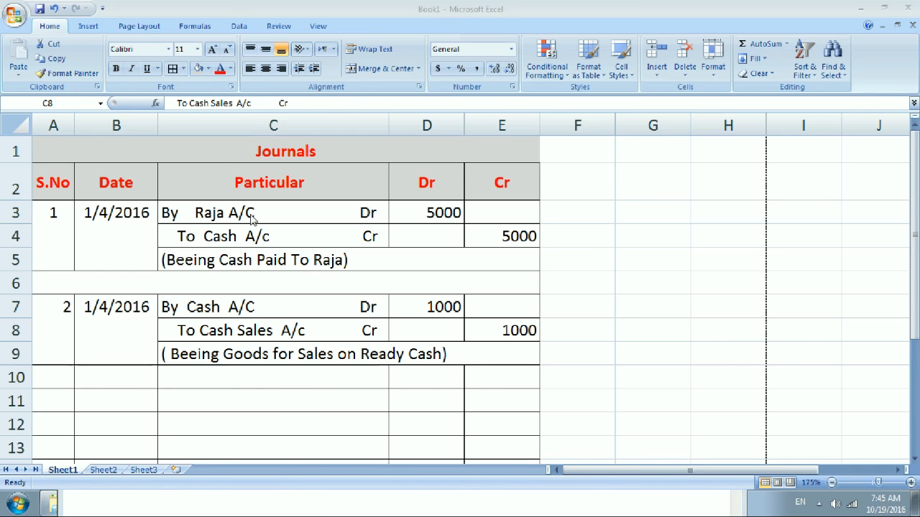
key("alt+Tab")
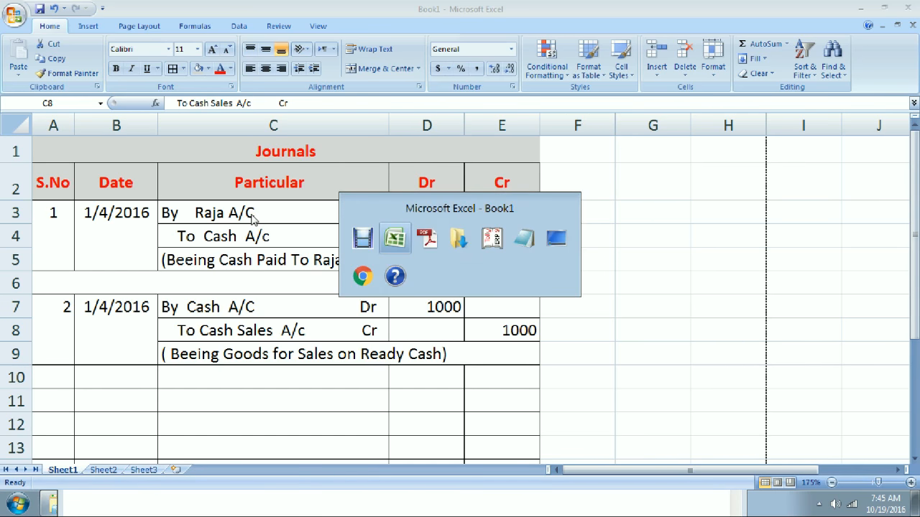
key("alt+Tab")
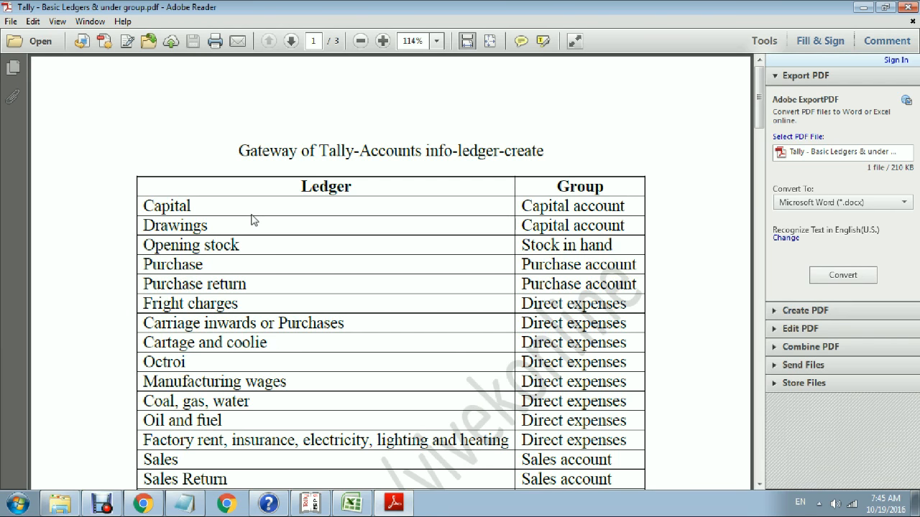
key("alt+Tab")
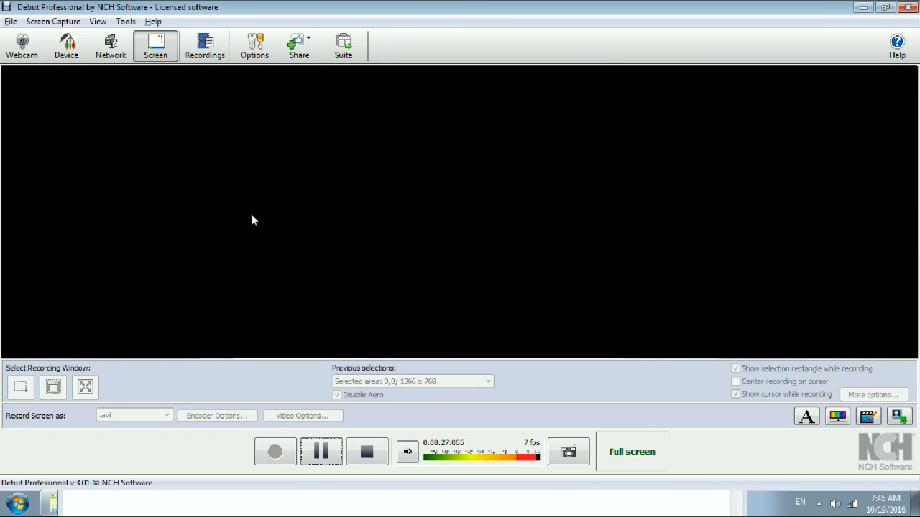
key("alt+Tab")
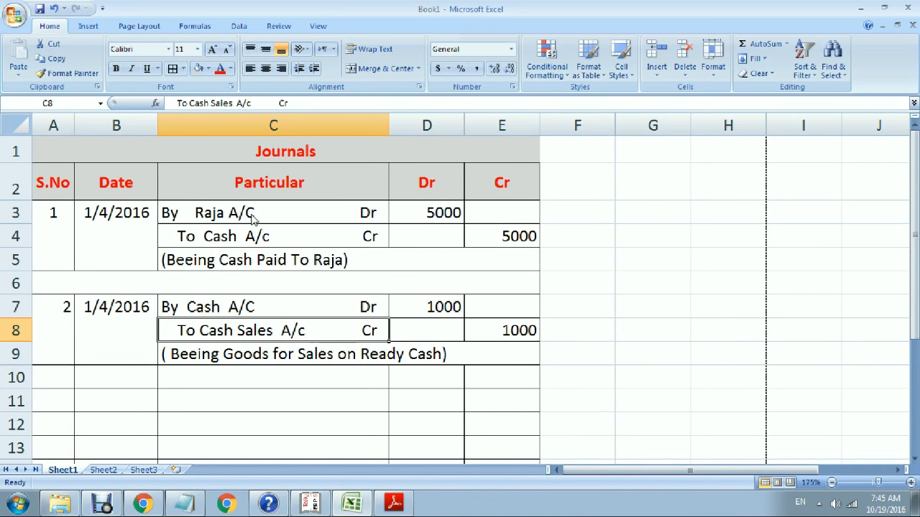
Step: Switch to Tally.ERP 9 and open the form for creating a single ledger
left_click(310, 504)
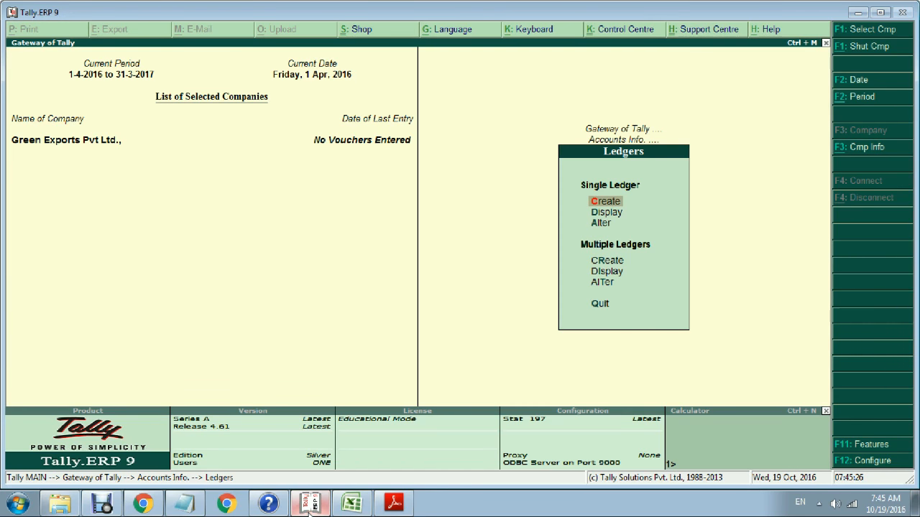
key("Return")
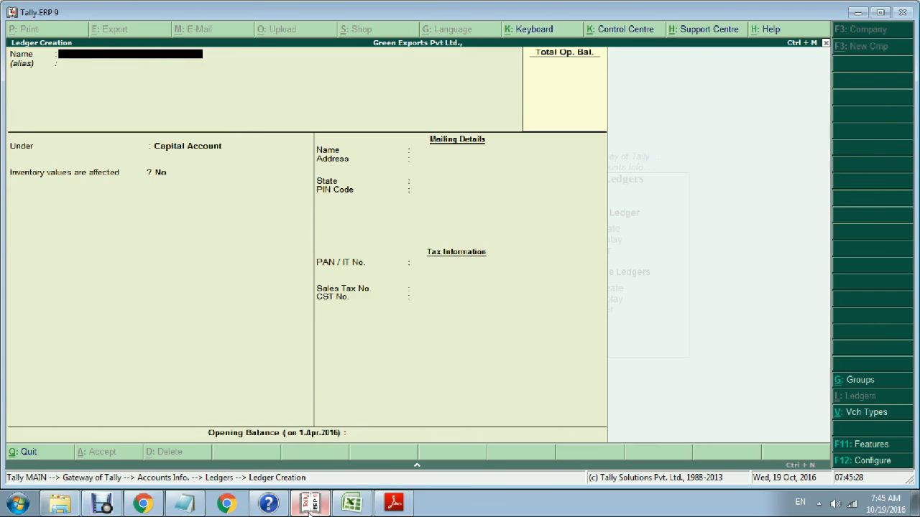
Step: Review the Rs.5000 cash payment line in Notepad against its debit and credit lines in rows 3 and 4 of the Excel journal
key("alt+Tab")
key("alt+Tab")
key("alt+Tab")
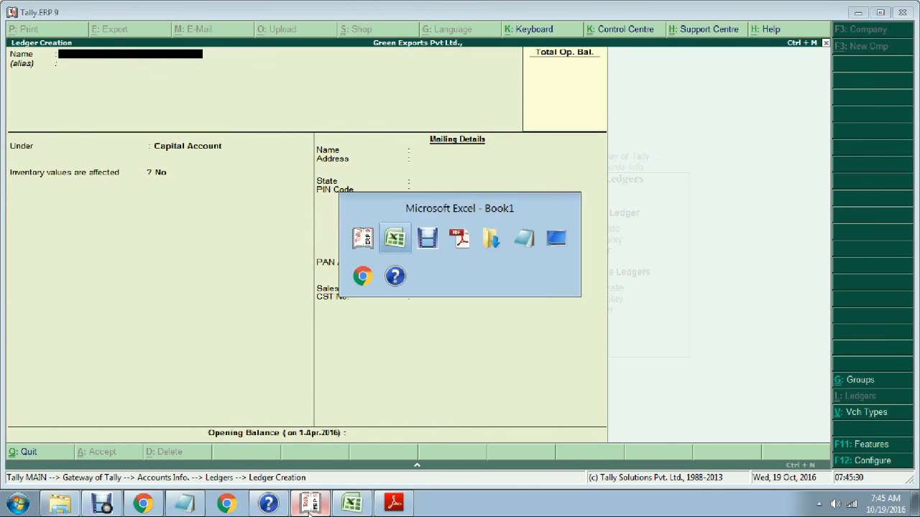
key("alt+Tab")
key("alt+Tab")
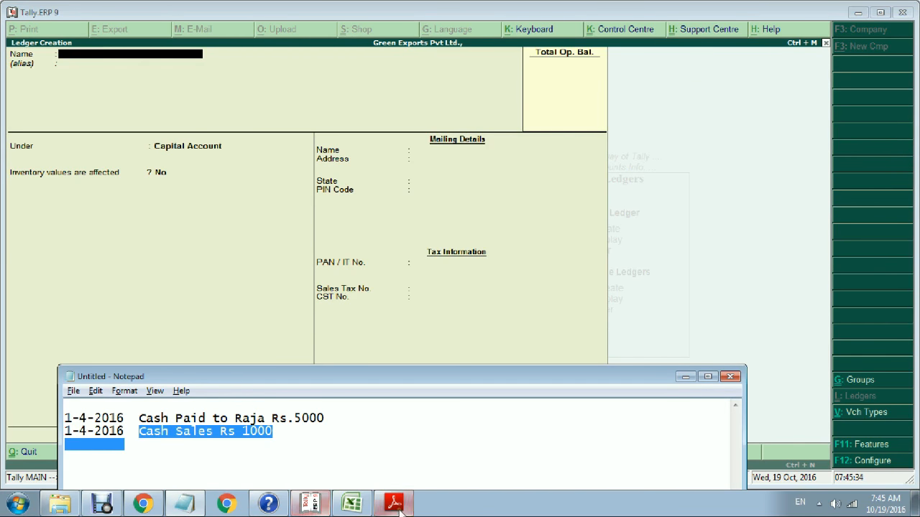
left_click_drag(140, 417, 349, 413)
left_click(351, 505)
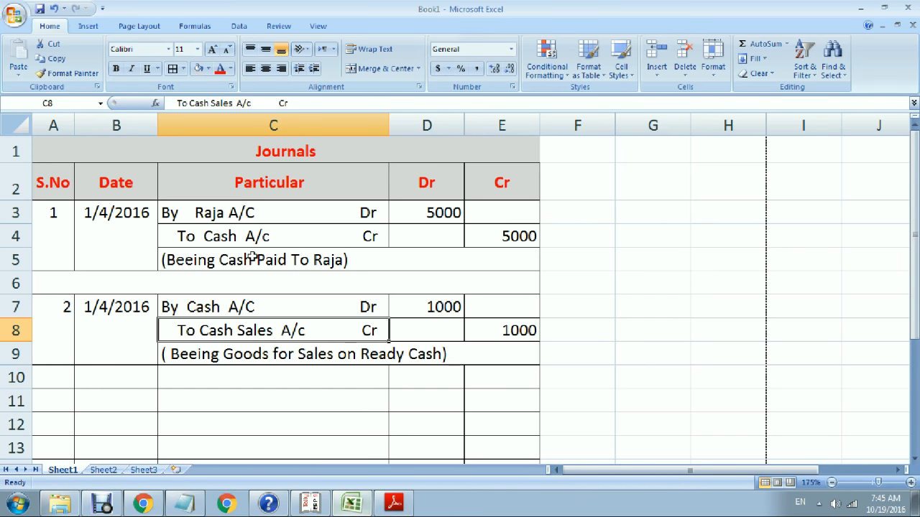
left_click_drag(265, 213, 421, 211)
left_click_drag(328, 238, 484, 239)
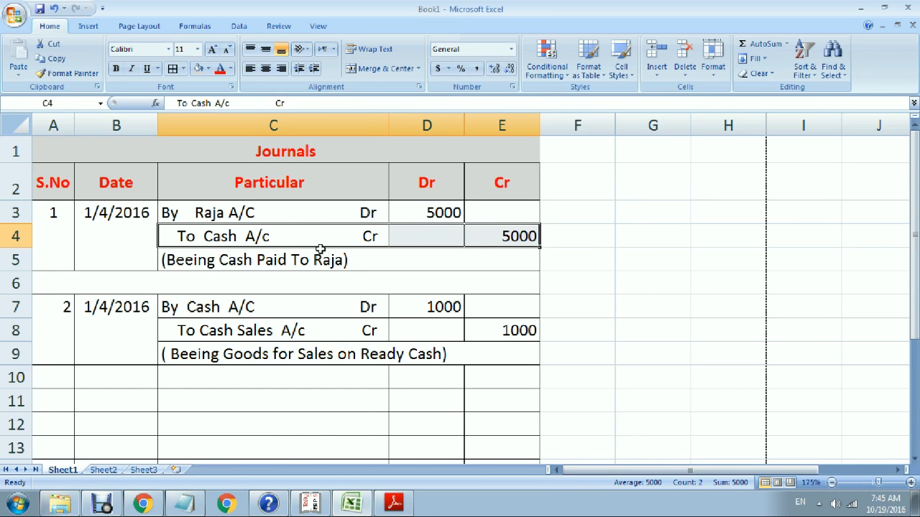
key("alt+Tab")
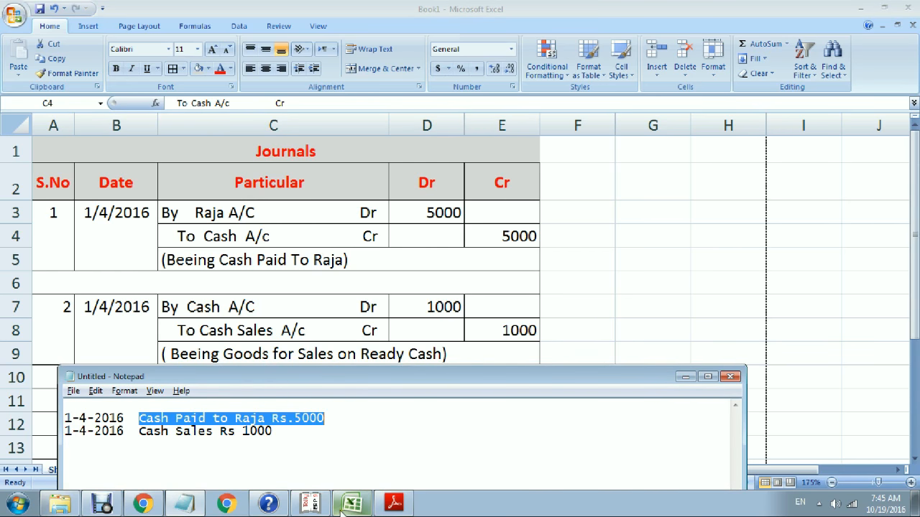
Step: Return to Tally.ERP 9, quit the ledger creation form and display the existing Cash ledger
left_click(320, 507)
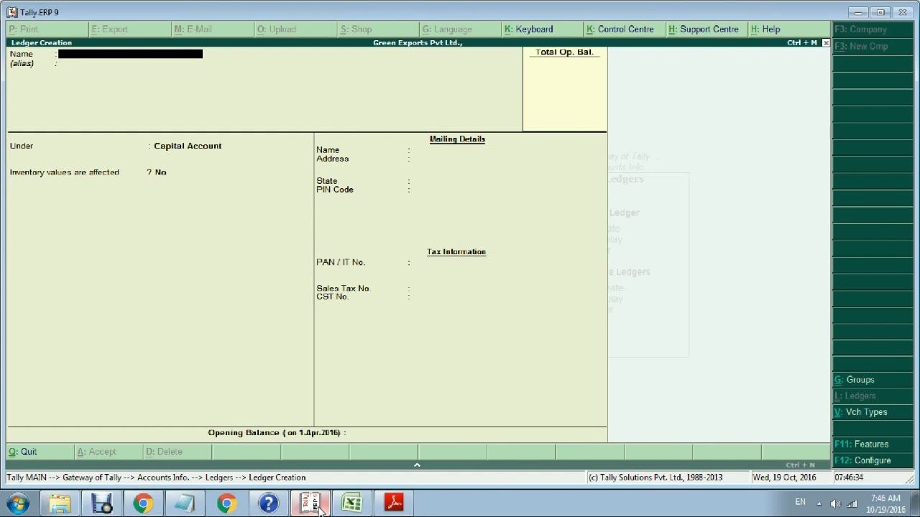
key("Escape")
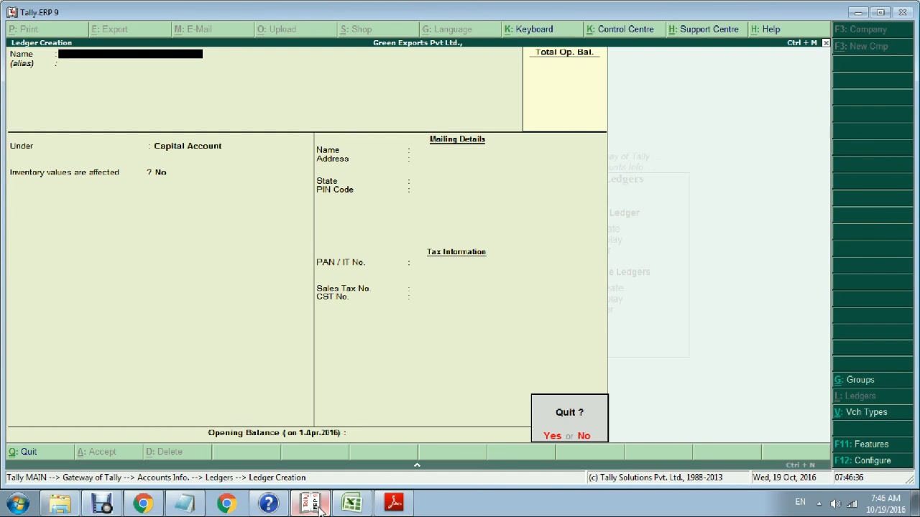
key("y")
key("Down")
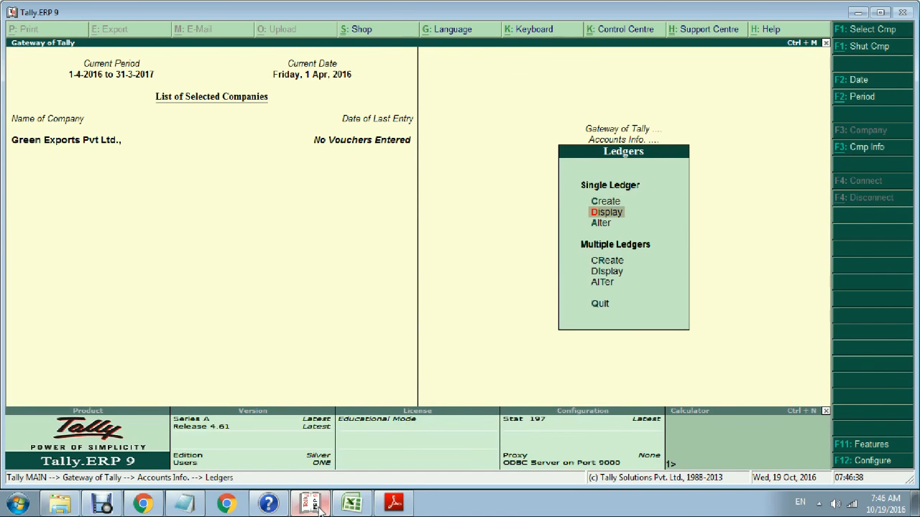
key("Return")
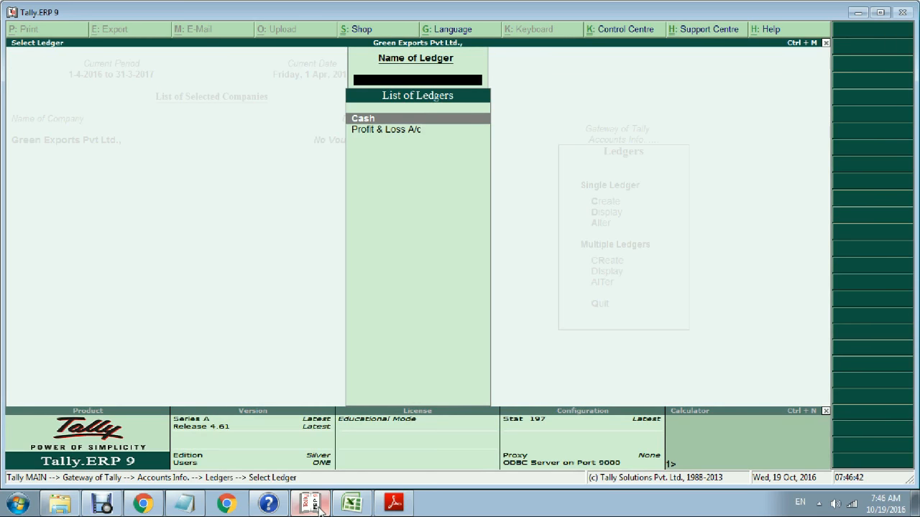
key("Return")
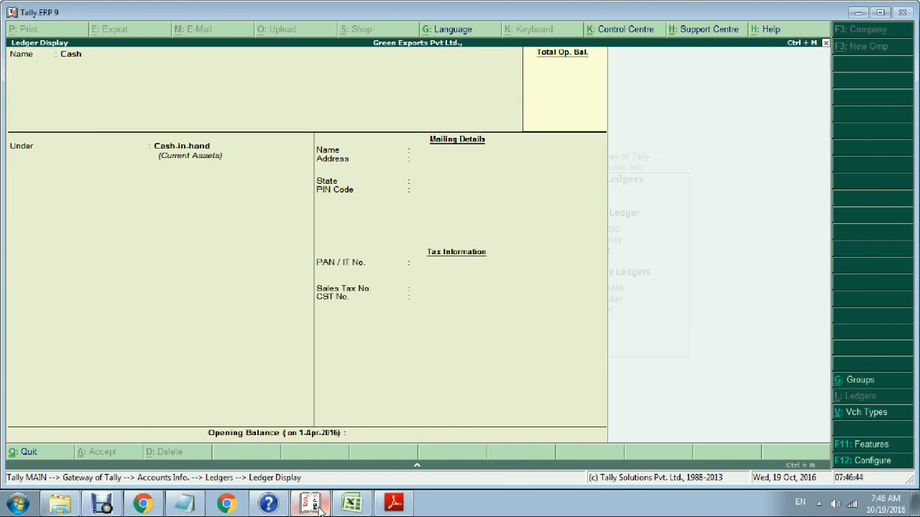
Step: Close the Cash ledger and display the Profit & Loss A/c ledger
key("Escape")
key("Down")
key("Return")
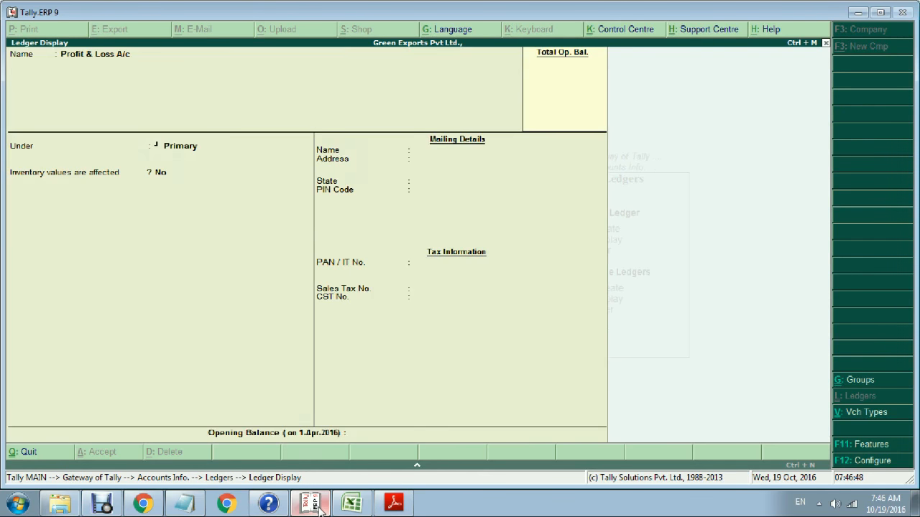
Step: Close the Profit & Loss A/c display and open the form for creating a single ledger
key("Escape")
key("Escape")
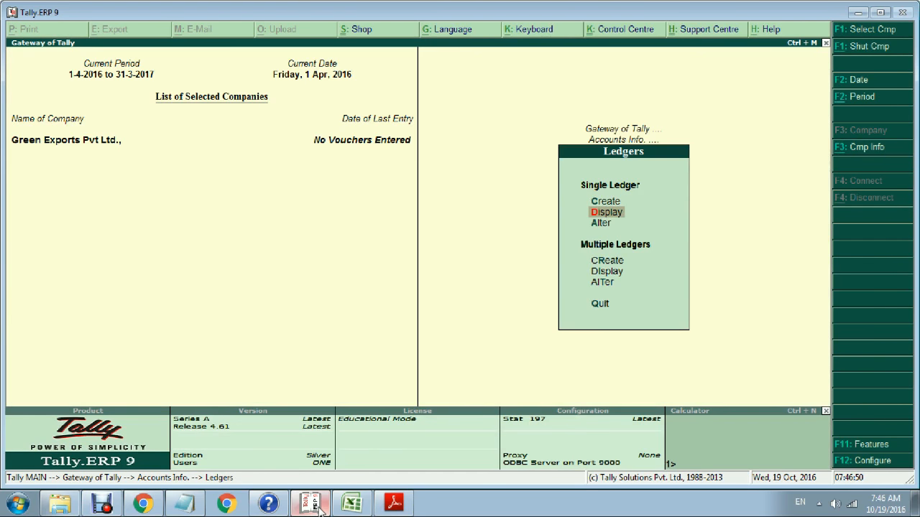
key("Up")
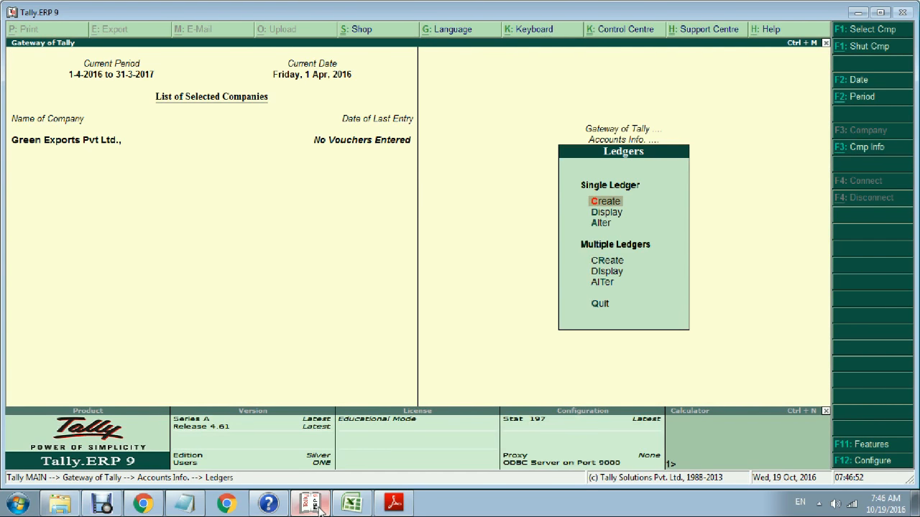
key("Return")
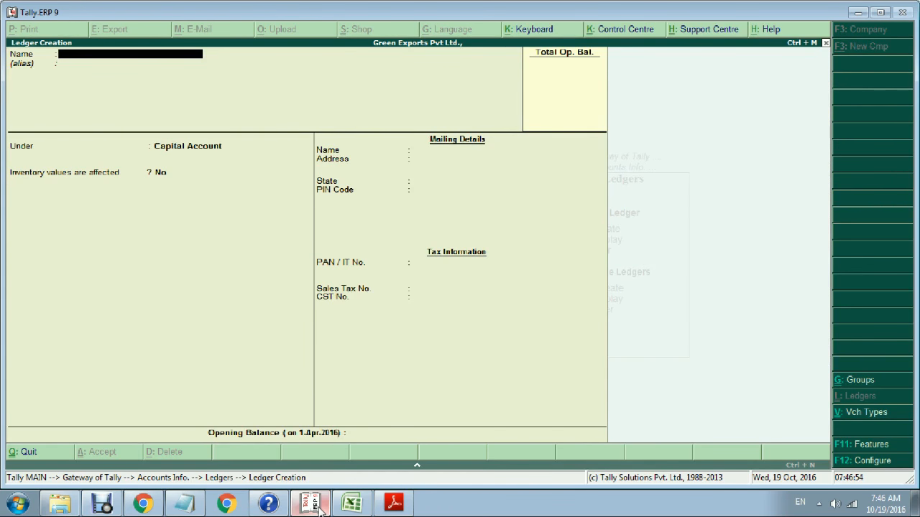
Step: Try to name the new ledger Cash, and clear that name from the form
type("Cash")
key("Return")
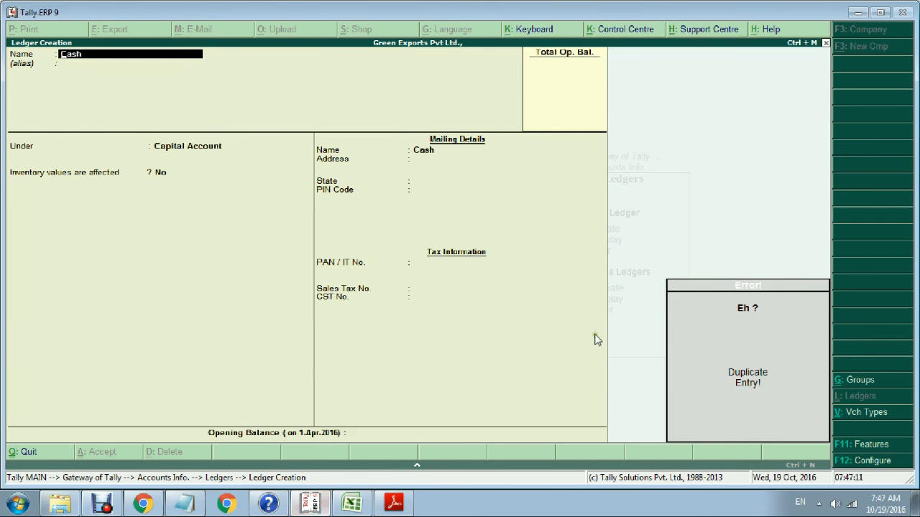
left_click(722, 338)
key("BackSpace")
key("BackSpace")
key("BackSpace")
key("BackSpace")
key("BackSpace")
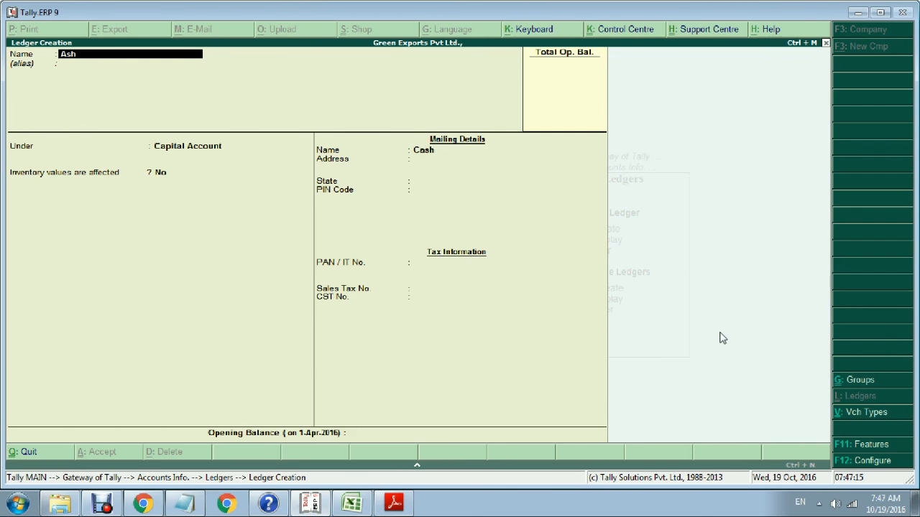
Step: Name the ledger after the payee of the Rs.5000 payment, without an alias, and place it under Sundry Creditors
type("Raja")
key("Return")
key("Return")
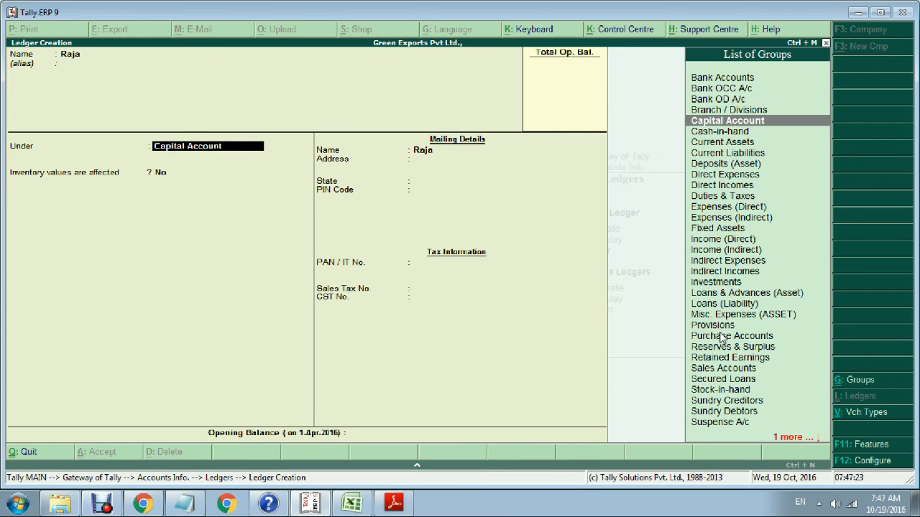
type("S")
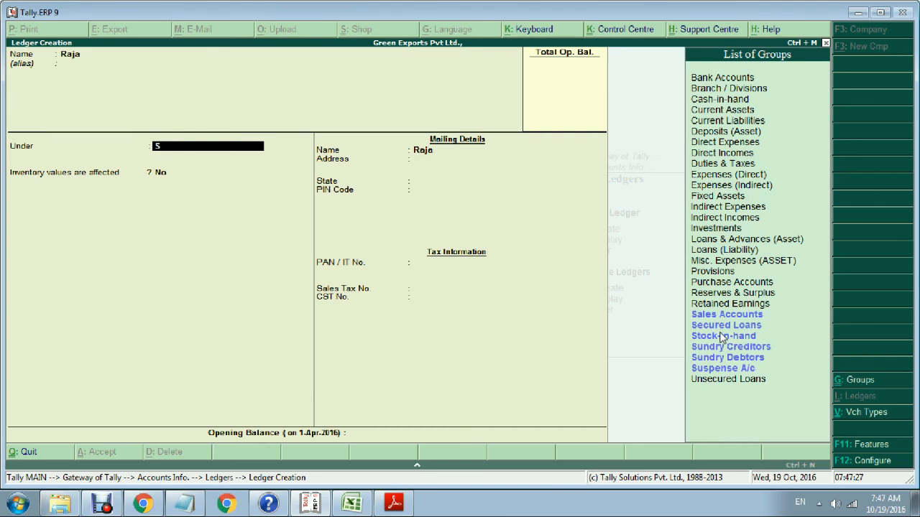
key("Down")
key("Down")
key("Down")
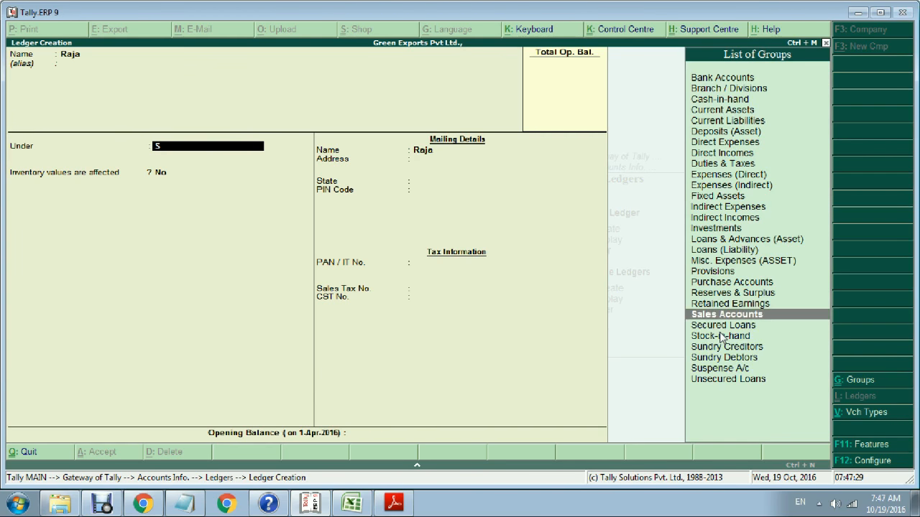
key("Return")
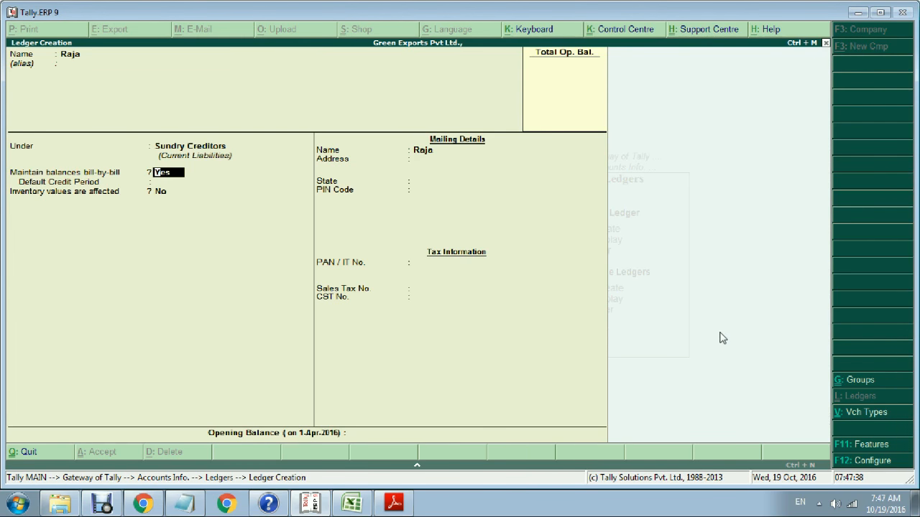
Step: Keep bill-by-bill balances at Yes and State as Not Applicable, leave the remaining details and opening balance empty, and save the payee's ledger
key("Return")
key("Return")
key("Return")
key("Return")
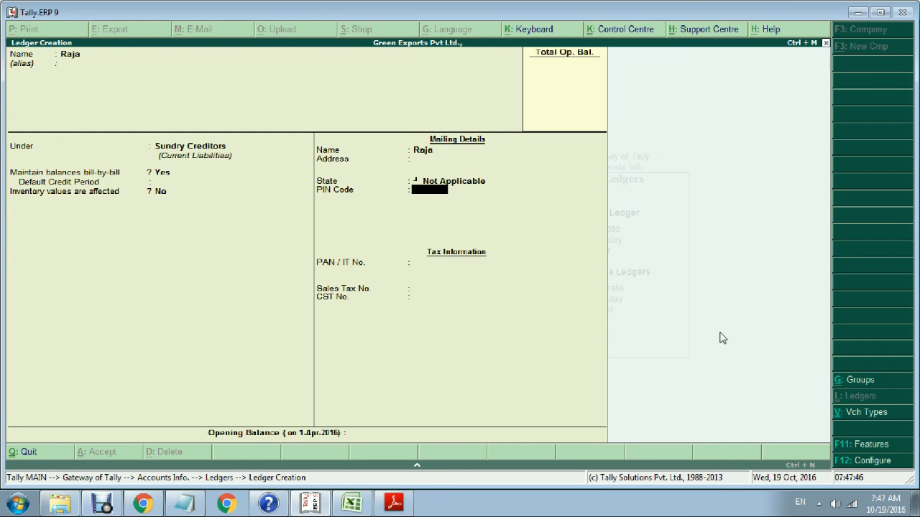
key("Return")
key("Return")
key("Return")
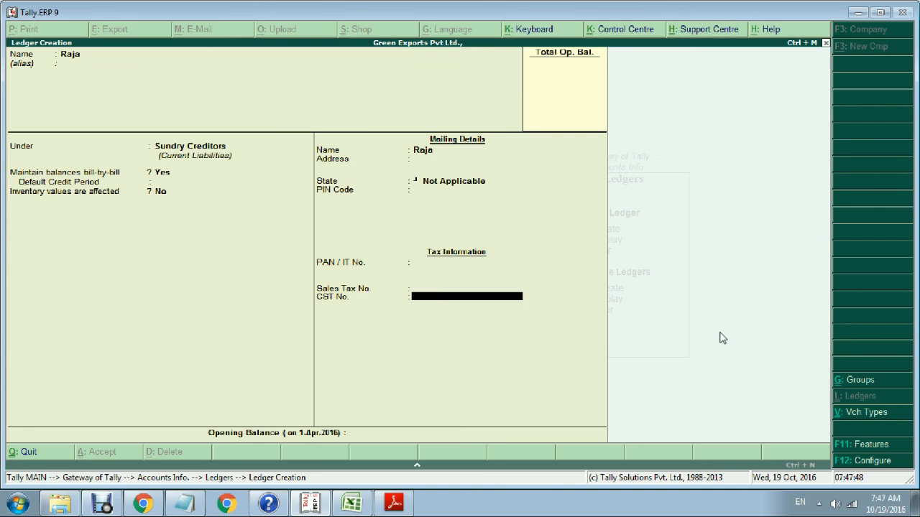
key("Return")
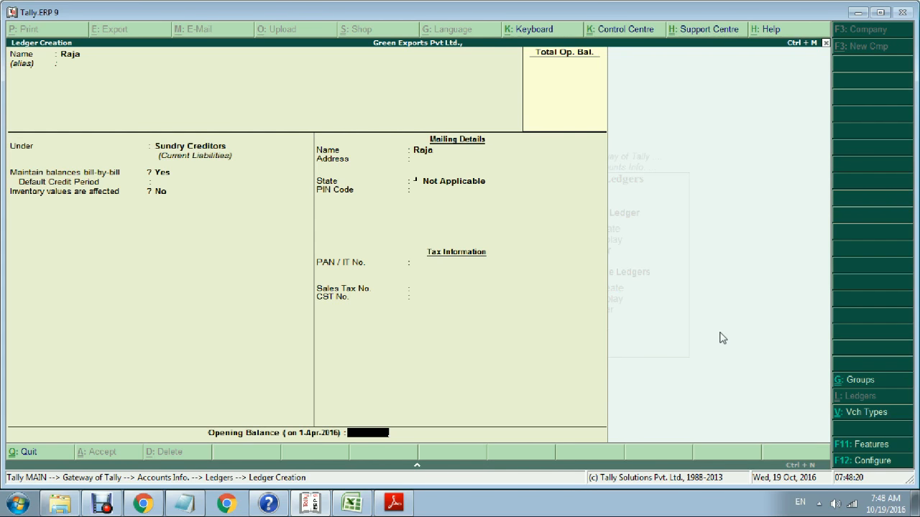
key("Return")
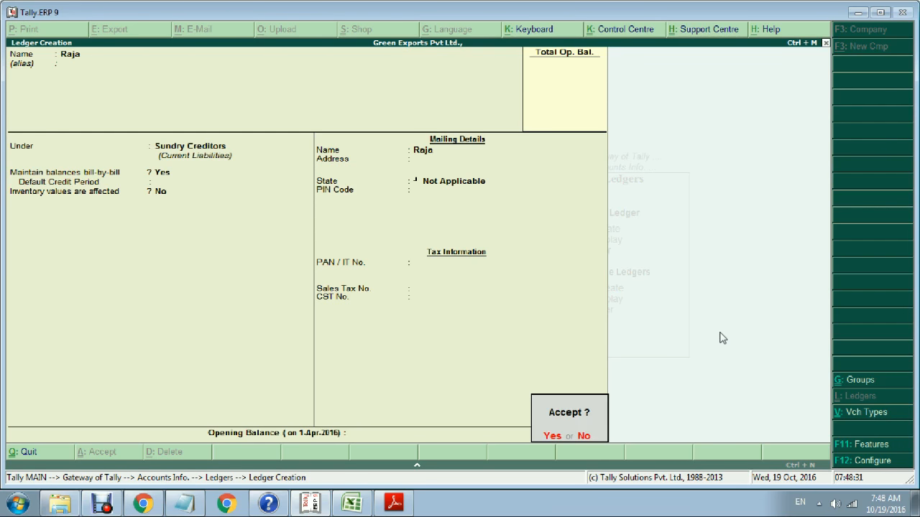
key("Return")
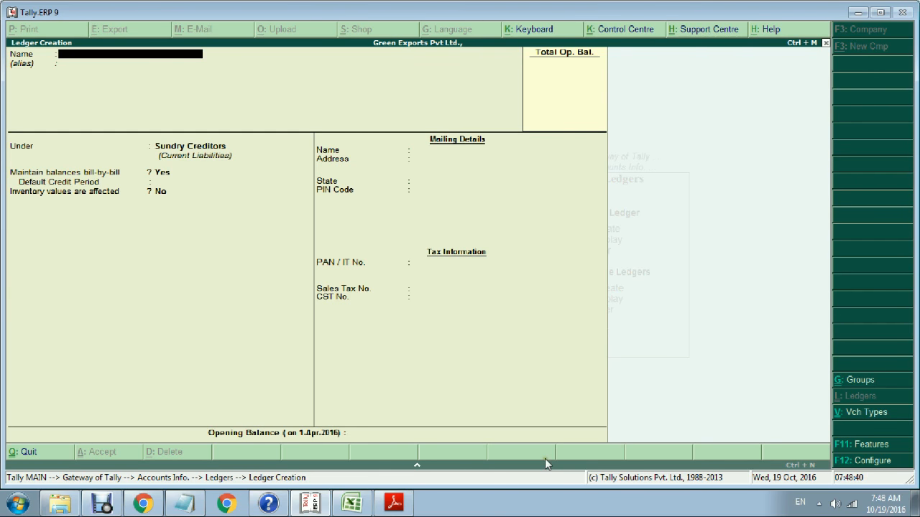
Step: Consult the basic ledgers and groups PDF in Adobe Reader, and name the next new ledger in Tally.ERP 9 Opening Stock
left_click(394, 503)
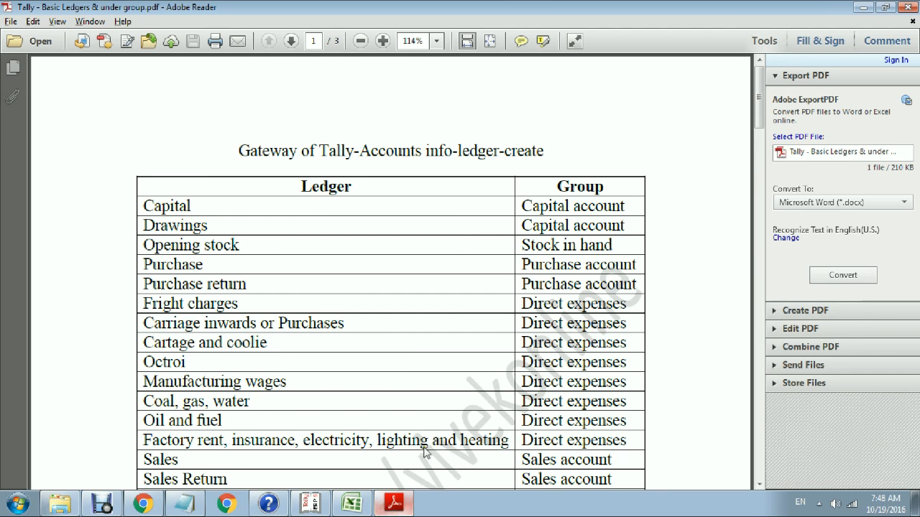
scroll(460, 384, "down", 1)
scroll(472, 359, "down", 1)
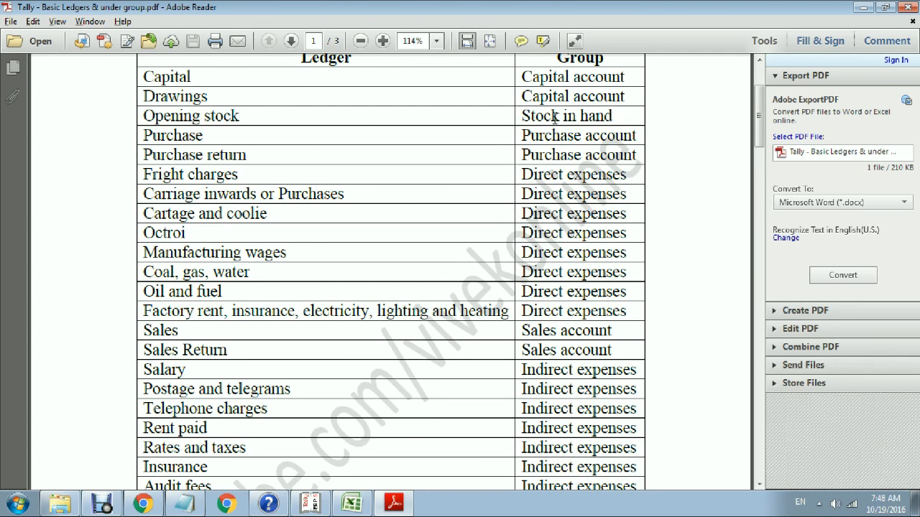
left_click(393, 503)
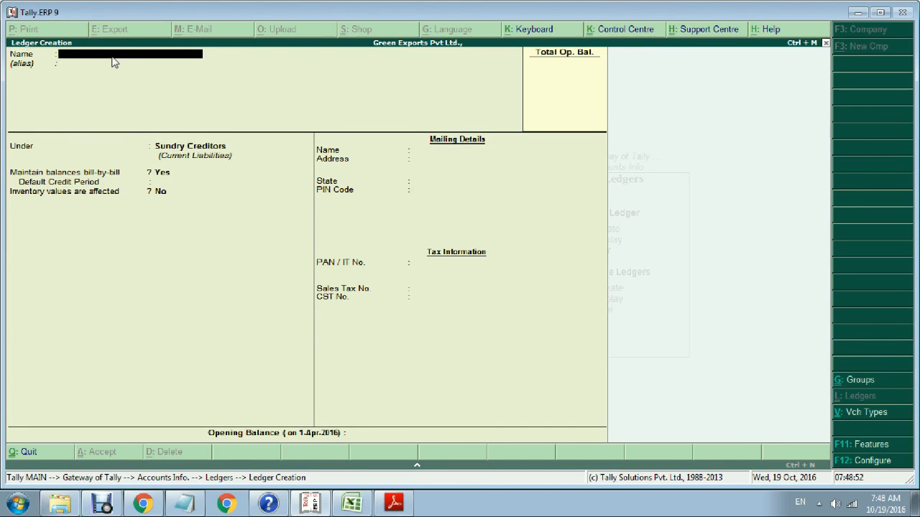
type("Opening Stock")
key("Return")
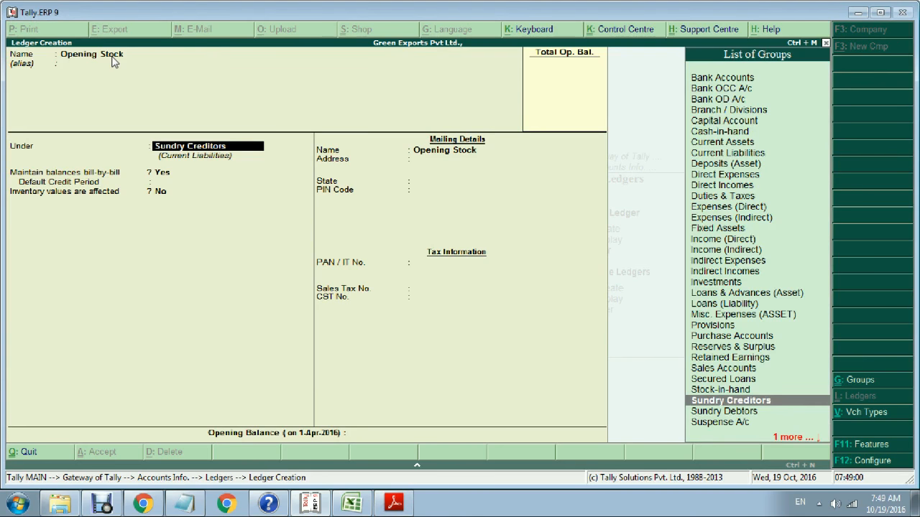
Step: Check the Opening stock row in the PDF, place the ledger under Stock-in-Hand in Tally.ERP 9, and save it without an opening balance
left_click(394, 503)
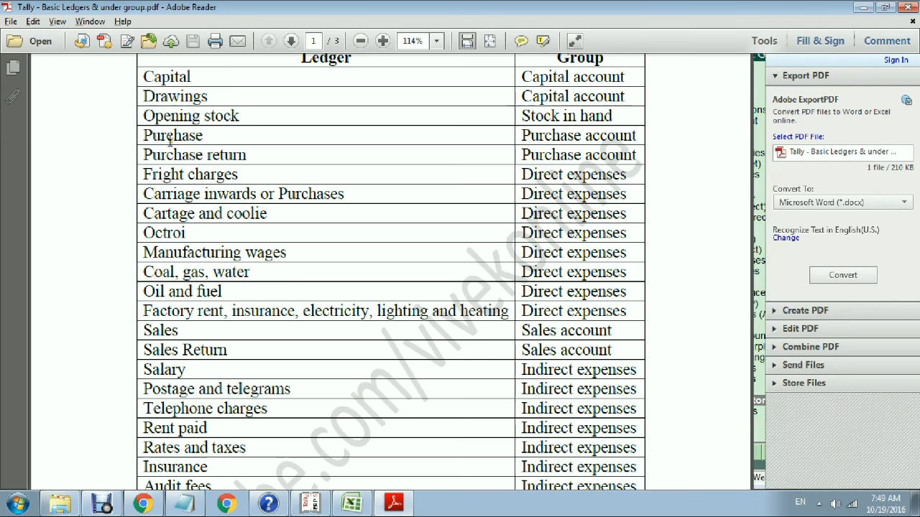
left_click_drag(187, 115, 612, 117)
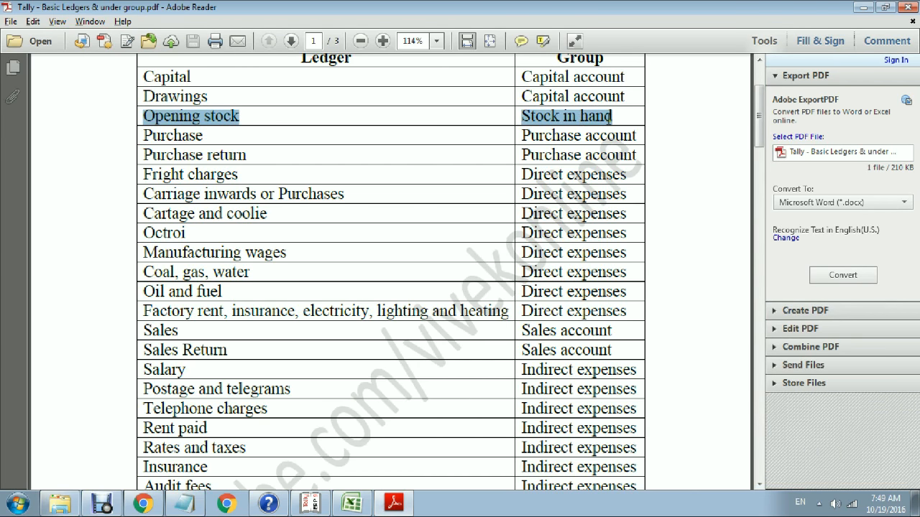
key("alt+Tab")
type("Ss")
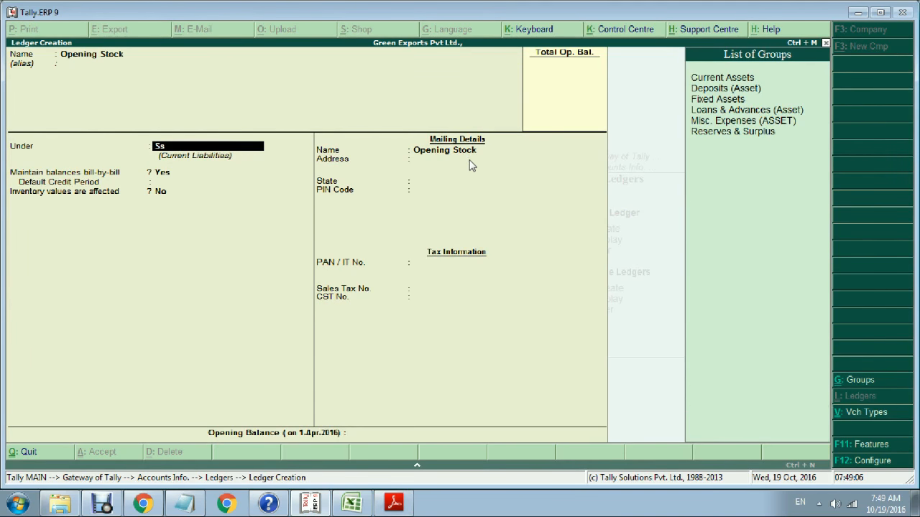
key("BackSpace")
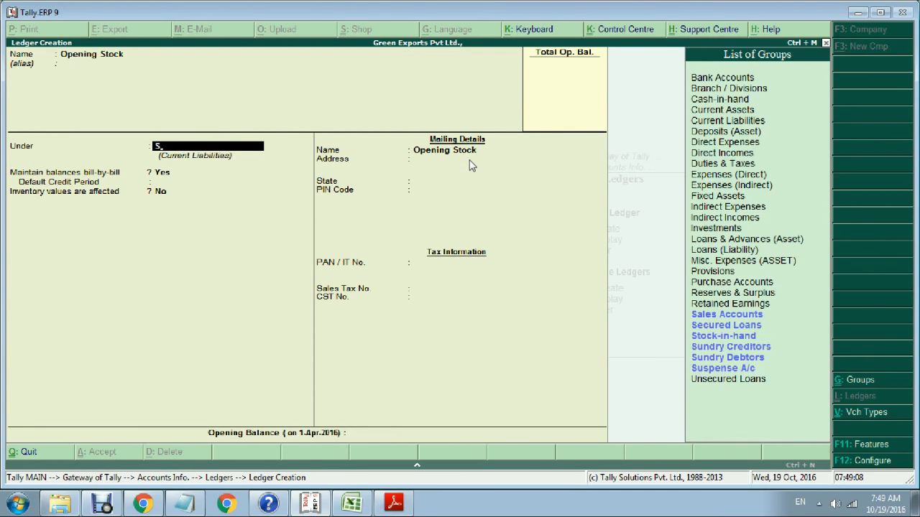
type("t")
key("Return")
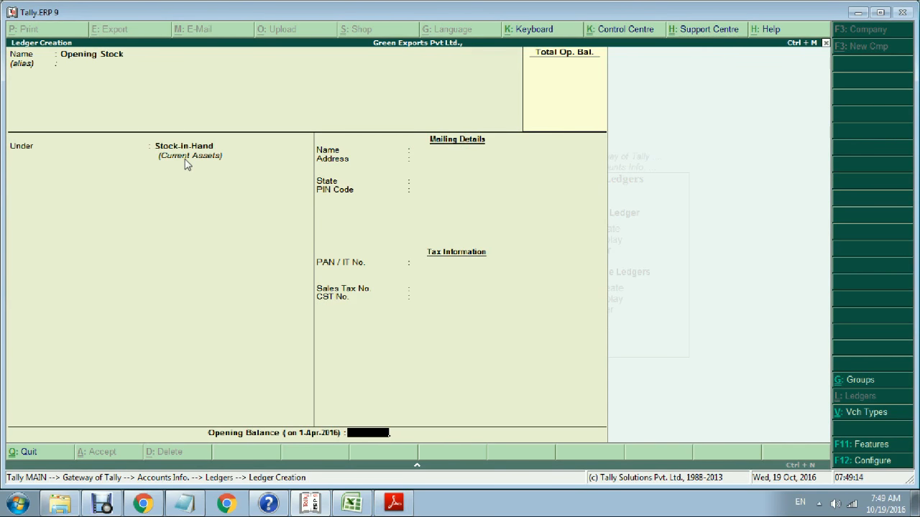
key("BackSpace")
key("BackSpace")
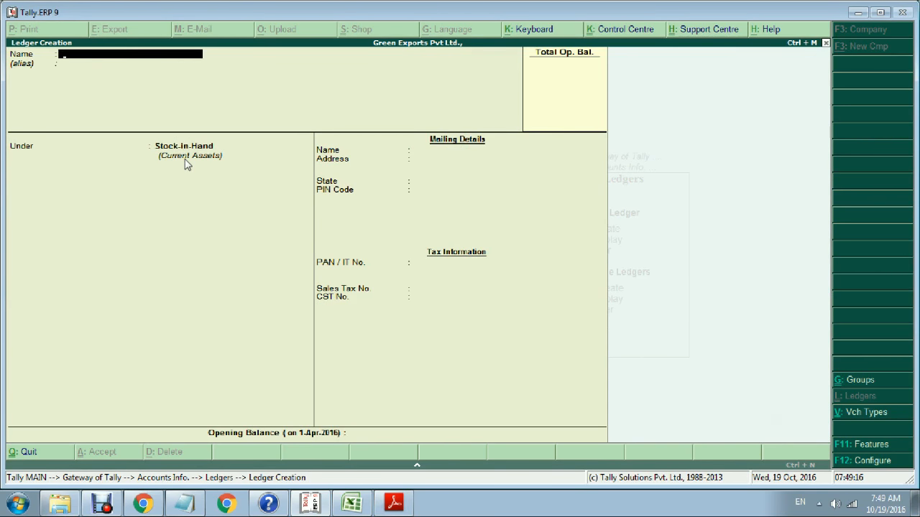
Step: Return to the PDF in Adobe Reader and review which group each basic ledger belongs to throughout the table
key("alt+Tab")
key("Tab")
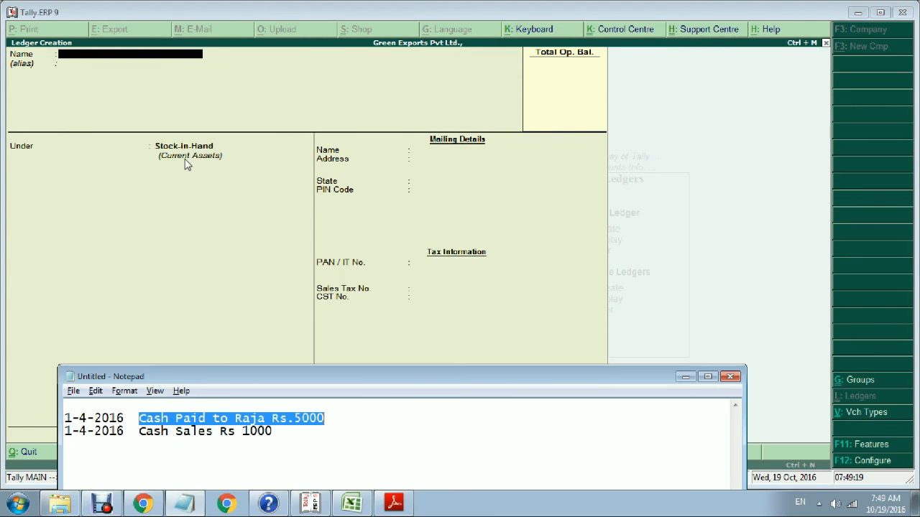
key("alt+Tab")
key("alt+Tab")
key("Tab")
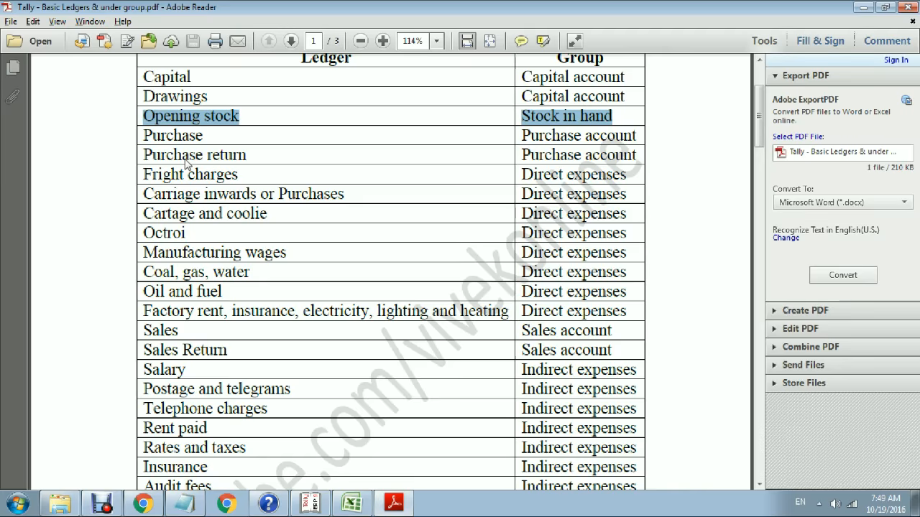
scroll(250, 201, "down", 3)
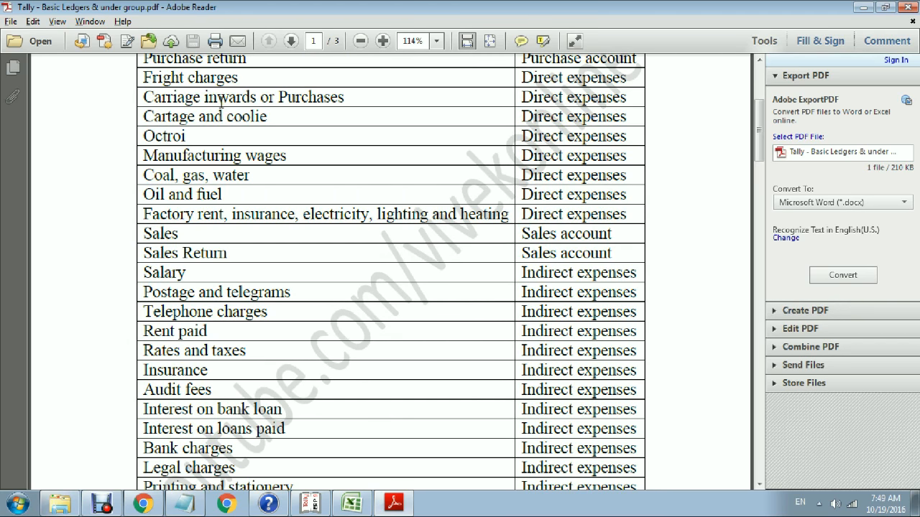
scroll(223, 101, "down", 1)
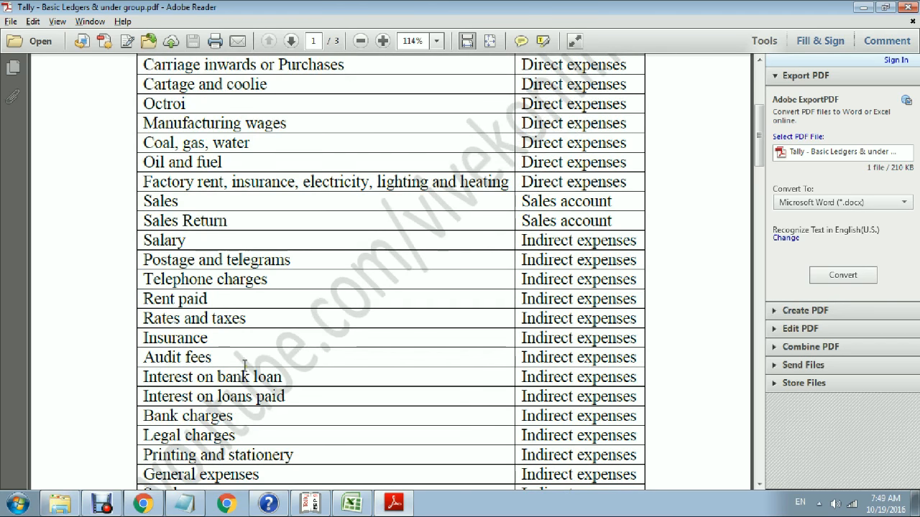
scroll(229, 413, "down", 5)
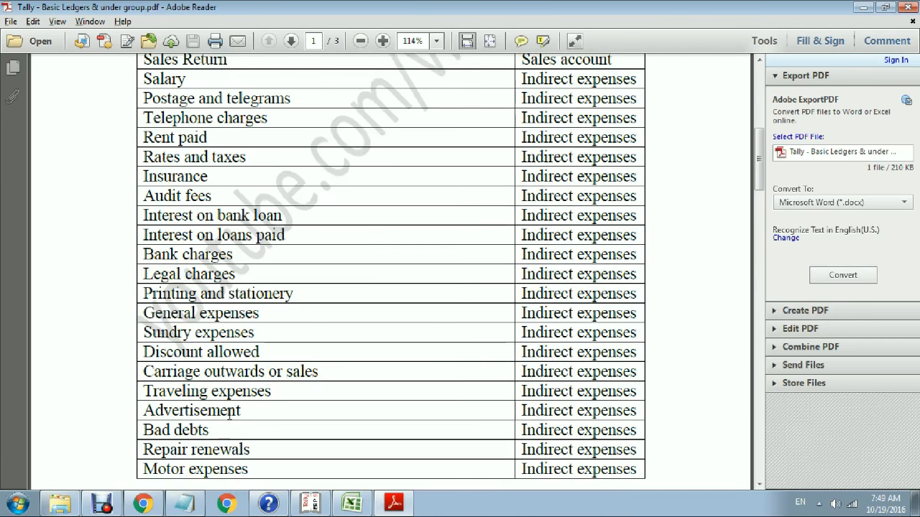
scroll(222, 429, "down", 5)
scroll(221, 431, "down", 9)
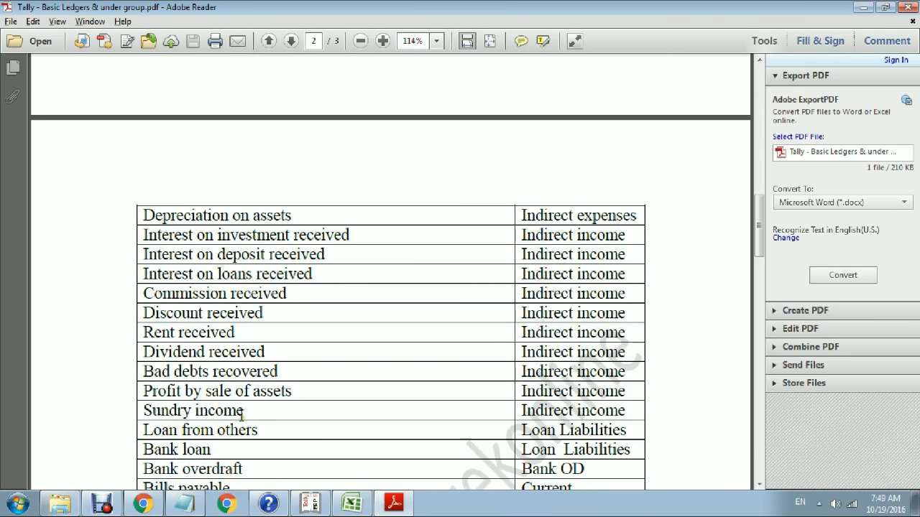
scroll(241, 415, "down", 3)
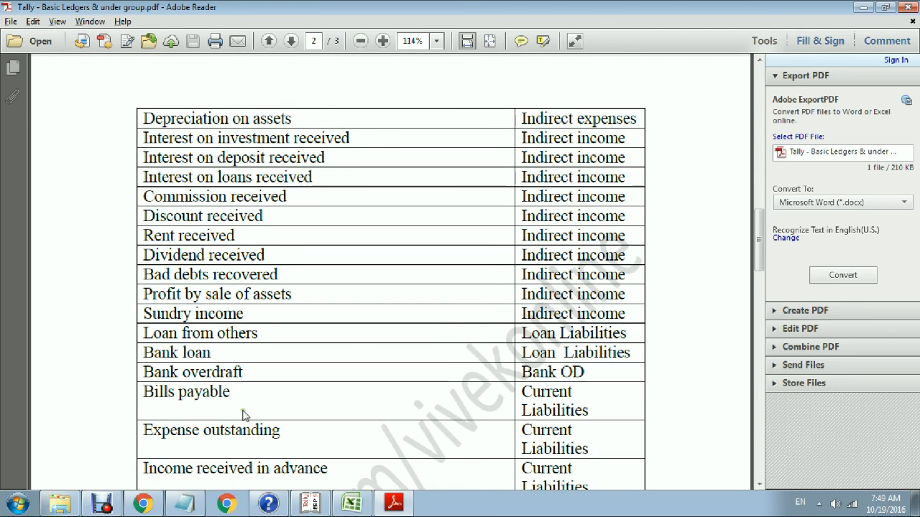
scroll(247, 410, "down", 9)
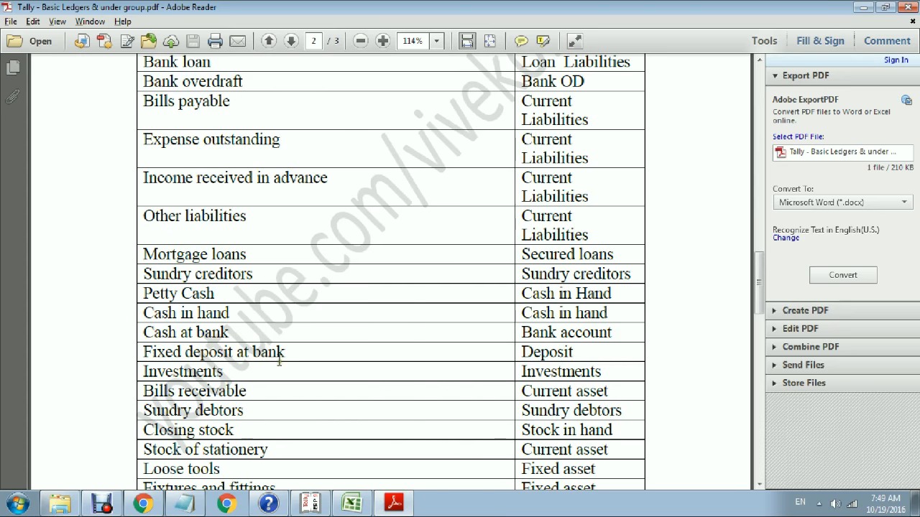
scroll(279, 361, "down", 7)
scroll(278, 360, "down", 10)
scroll(278, 360, "up", 4)
scroll(279, 361, "up", 20)
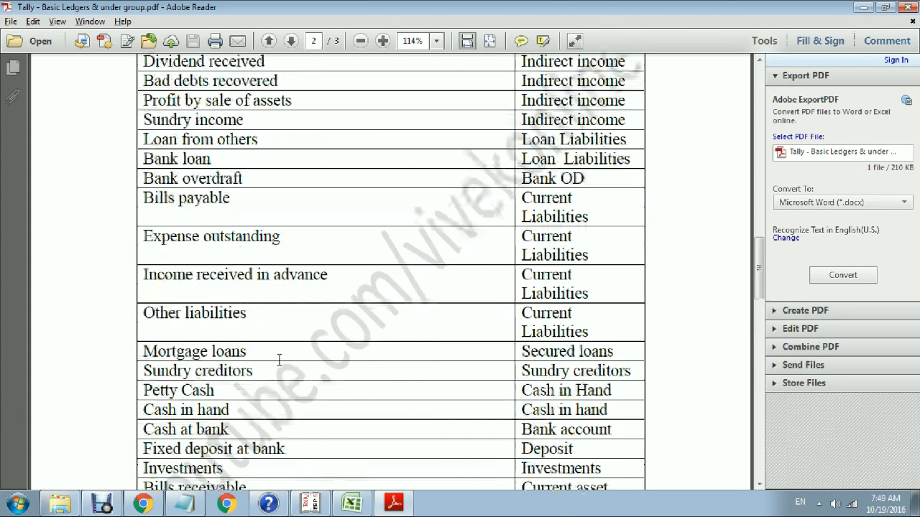
Step: Leave the PDF and switch to the Excel journal sheet to view its debit and credit entries
key("alt+Tab")
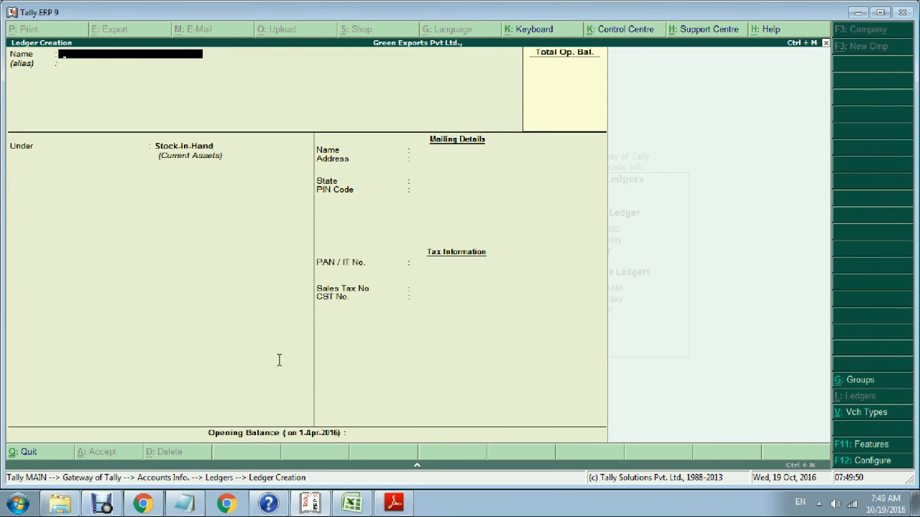
key("alt+Tab")
key("alt+Tab")
key("alt+Tab")
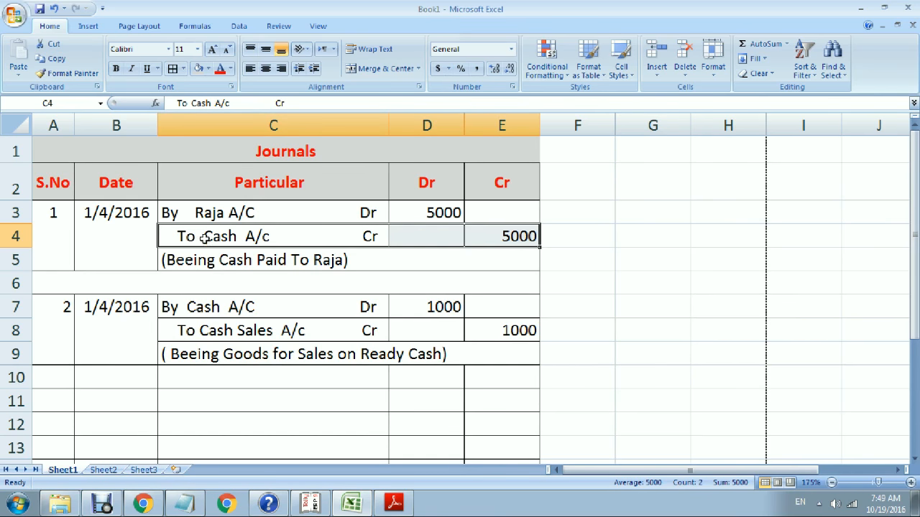
Step: Compare the second journal entry's Cash and Cash Sales lines in Excel with the cash sales transaction noted in Notepad
left_click(214, 306)
key("alt+Tab")
key("alt+Tab")
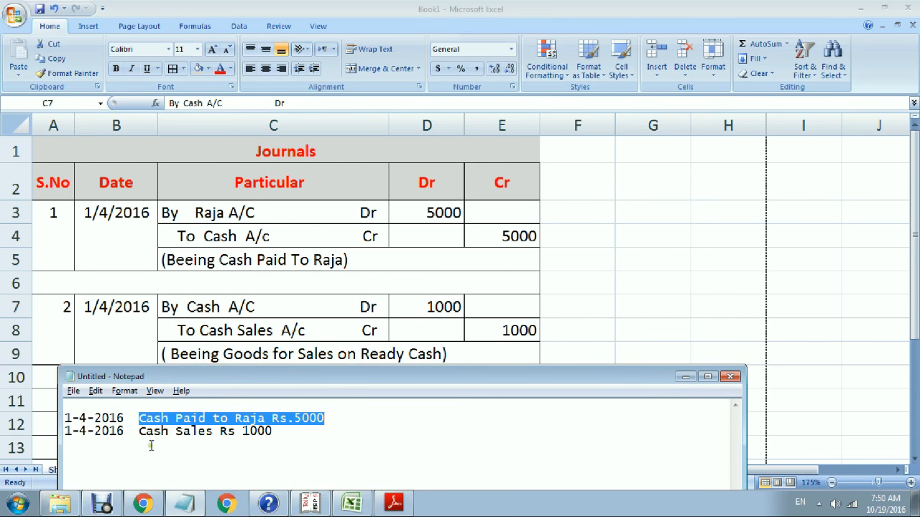
key("alt+Tab")
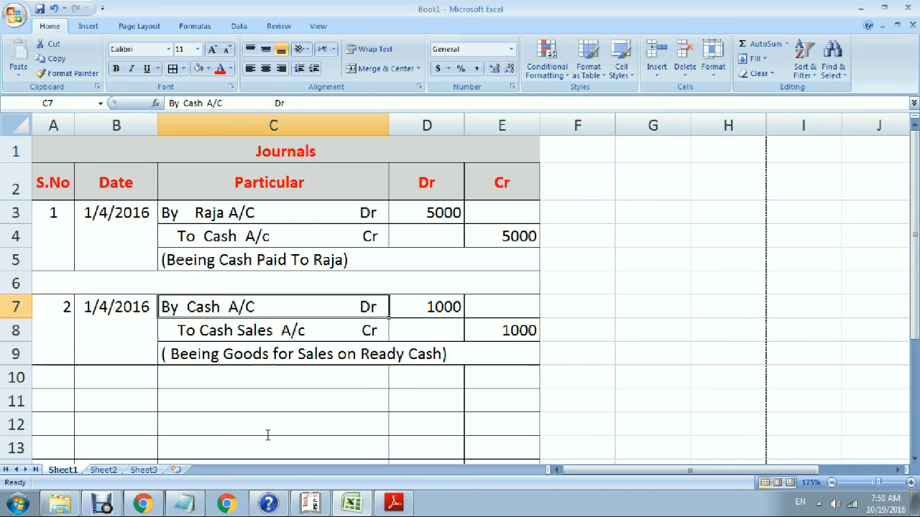
left_click(225, 330)
Step: Switch to Tally.ERP 9 and name the new ledger Cash Sales, without an alias
key("alt+Tab")
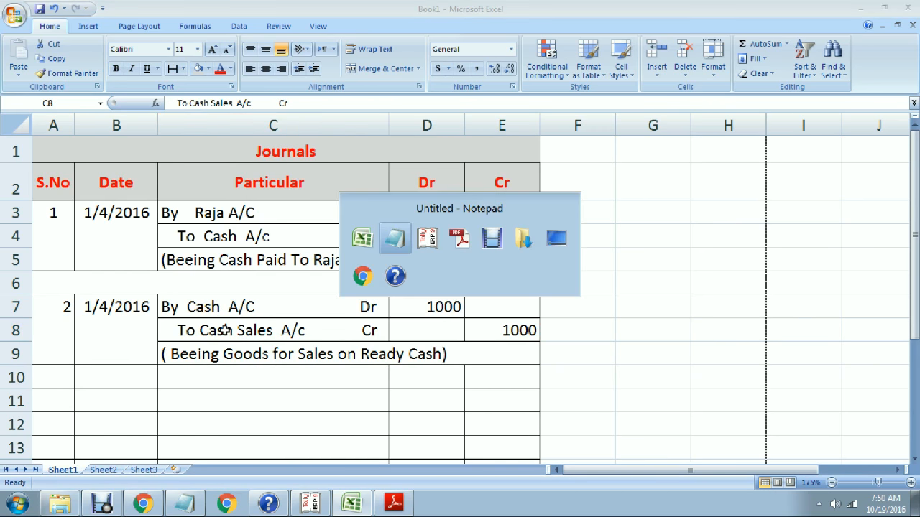
key("alt+Tab")
type("Cas")
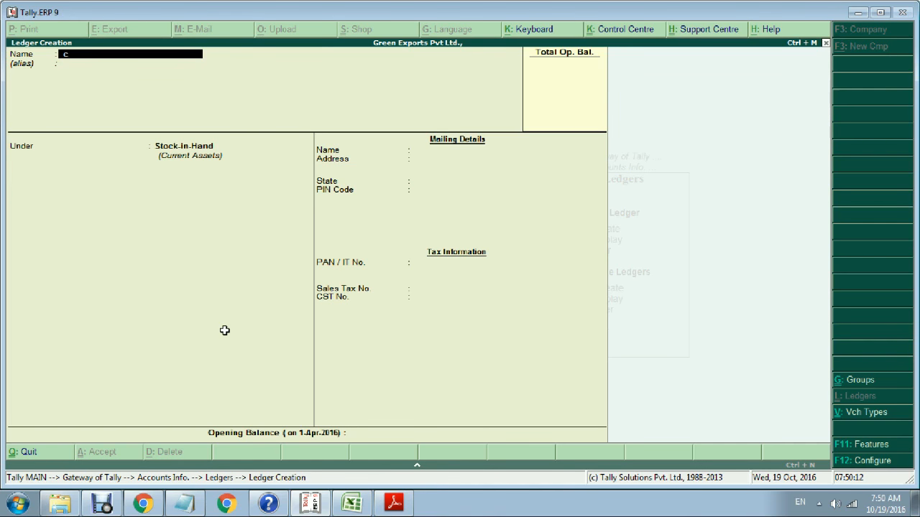
type("h Sales")
key("Return")
key("Return")
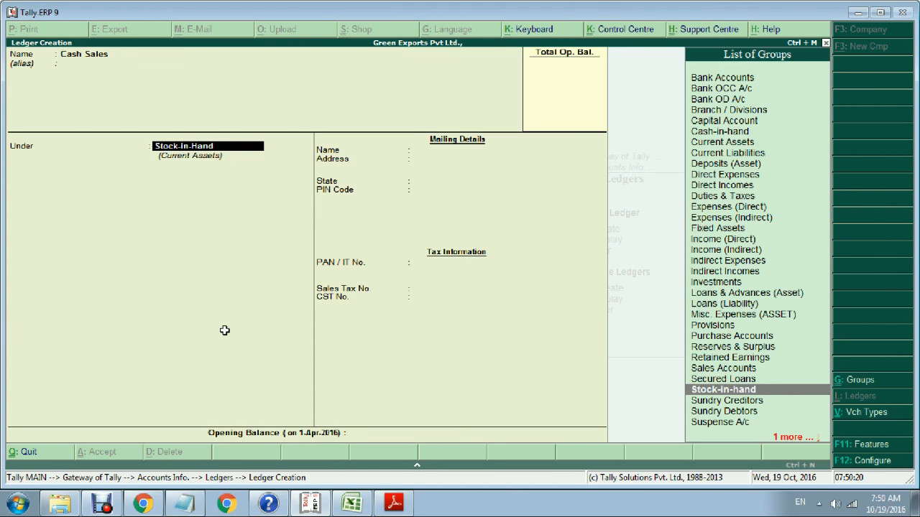
Step: Look up the group for the Sales ledger in the basic ledgers PDF in Adobe Reader and highlight its row
left_click(394, 505)
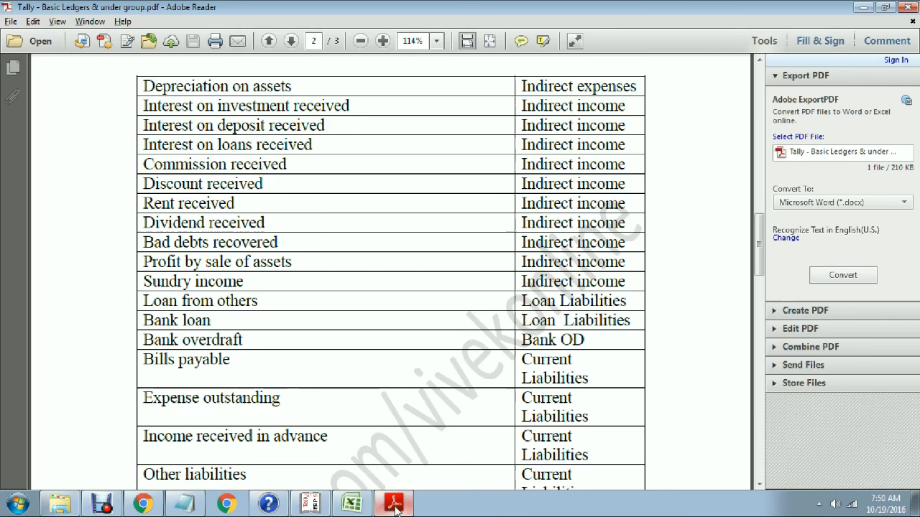
scroll(382, 415, "up", 3)
scroll(381, 415, "up", 12)
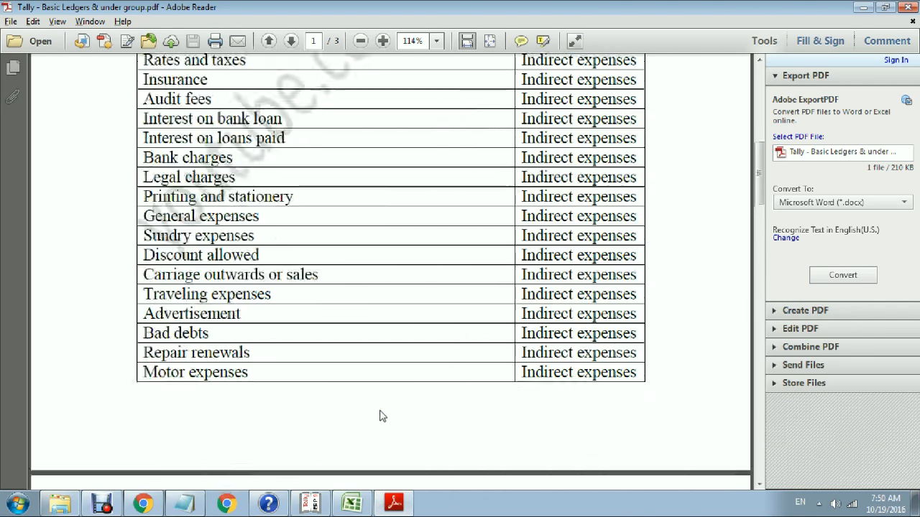
scroll(381, 415, "up", 5)
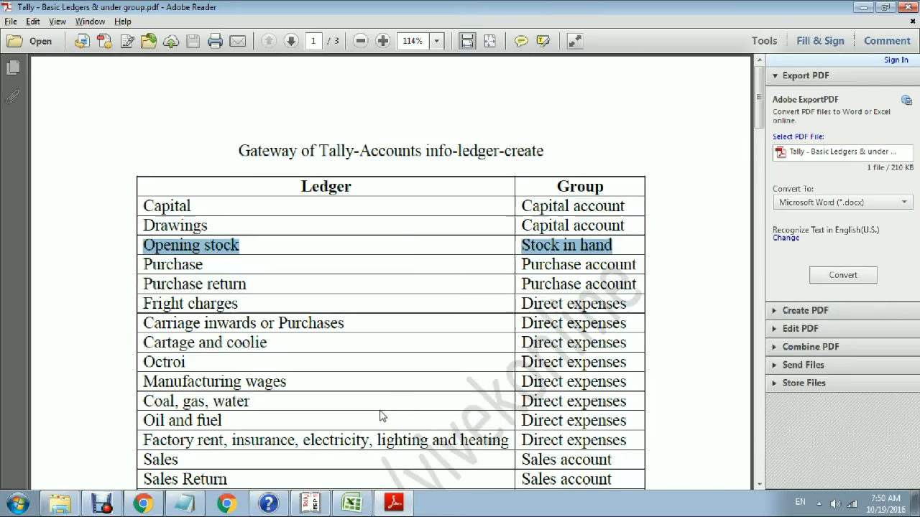
scroll(381, 415, "down", 1)
left_click_drag(177, 427, 629, 436)
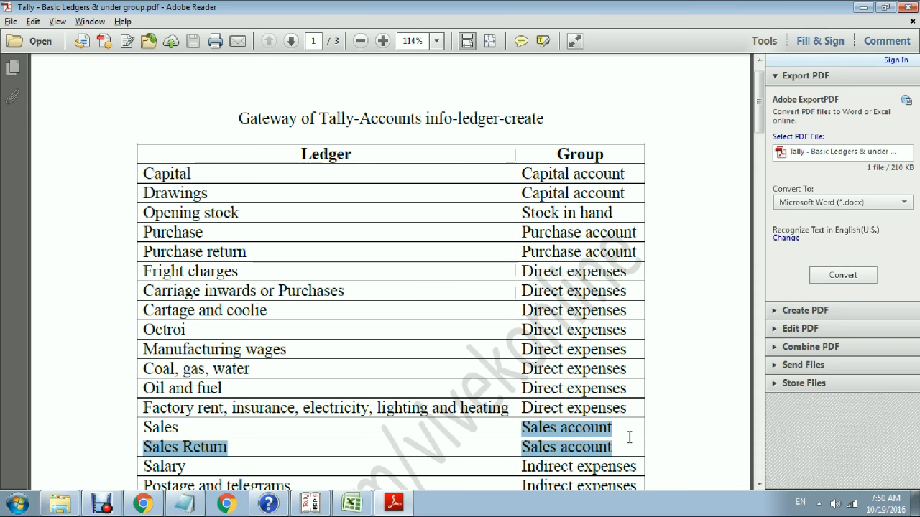
Step: Back in Tally.ERP 9, place Cash Sales under Sales Accounts with inventory values affected set to Yes, and save it without an opening balance
key("alt+Tab")
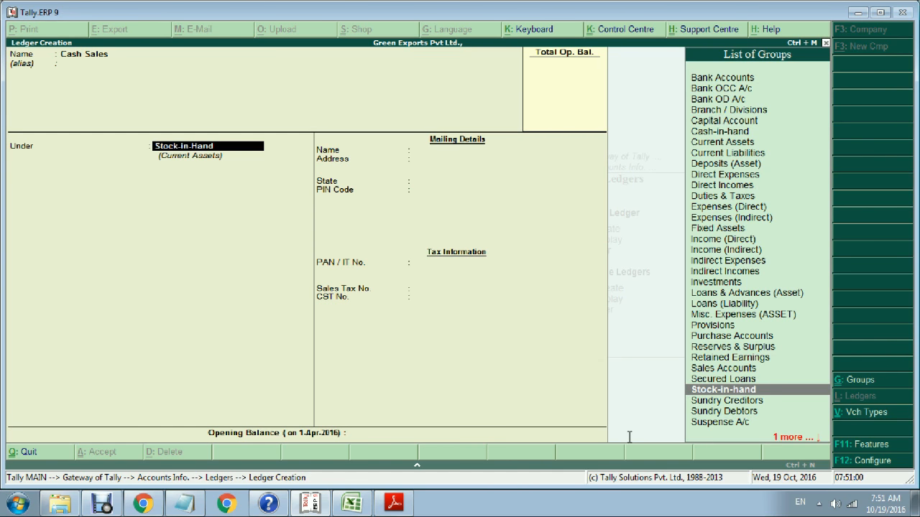
type("Sal")
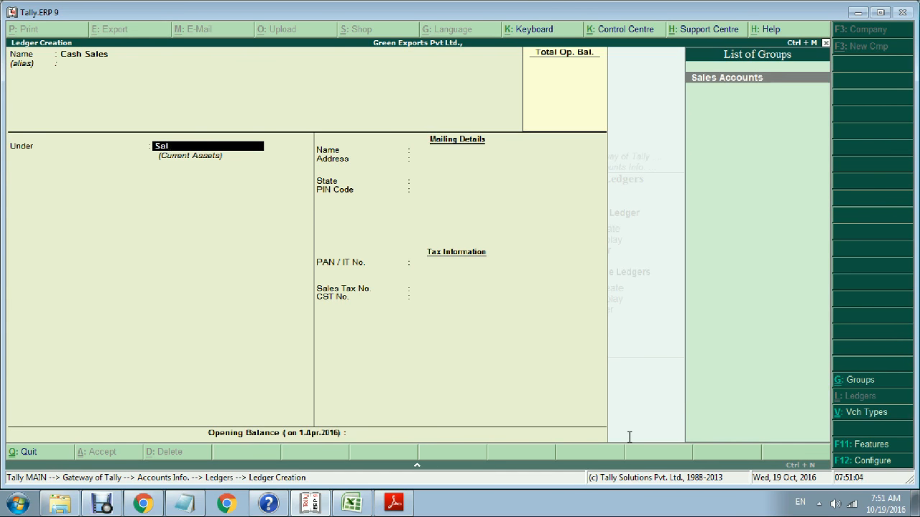
key("Return")
type("y")
key("Return")
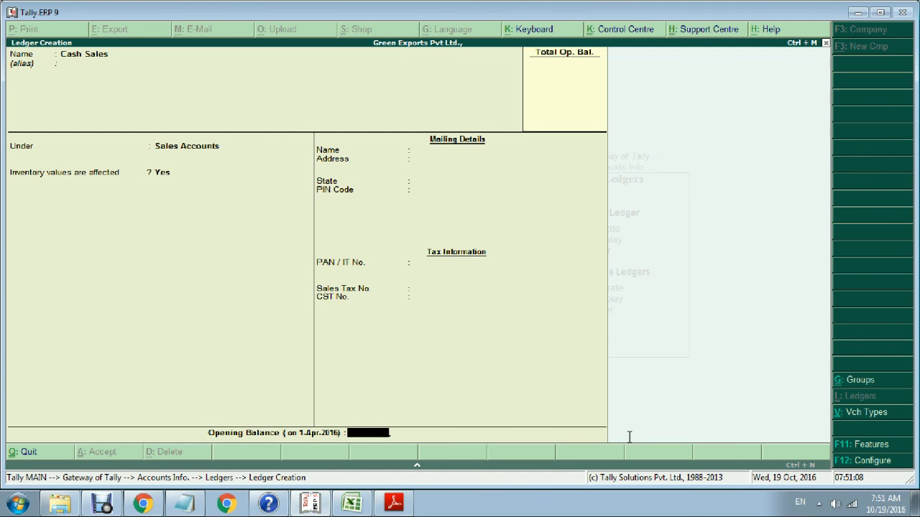
key("Return")
key("Return")
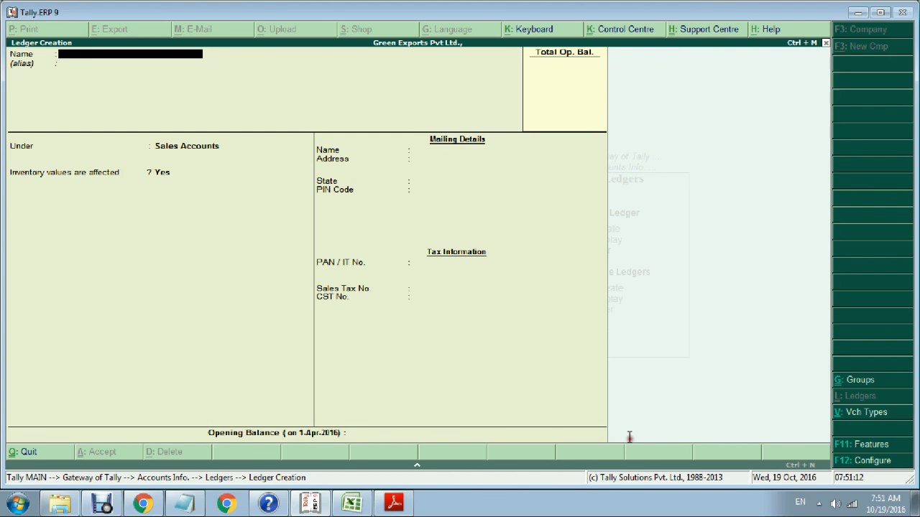
Step: Leave ledger creation, return to the Gateway of Tally, and open the single group display to view the list of groups
key("Escape")
key("Return")
key("Escape")
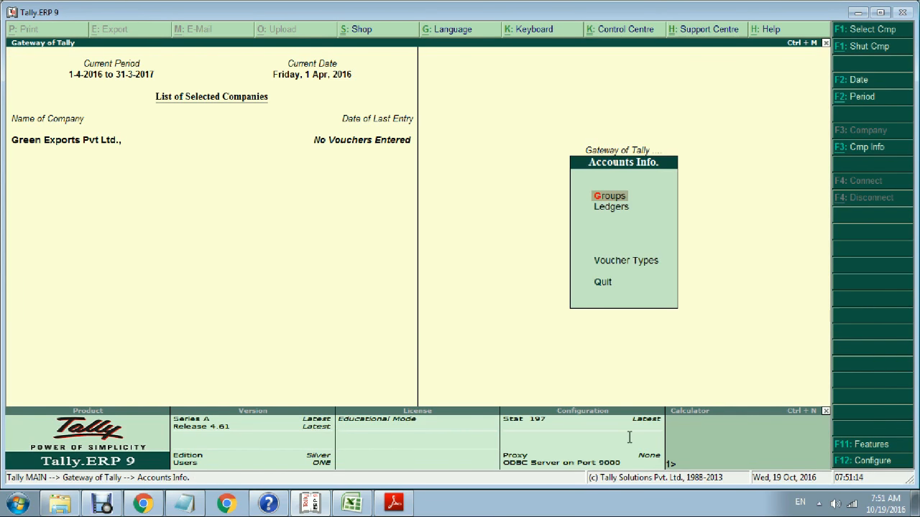
key("Escape")
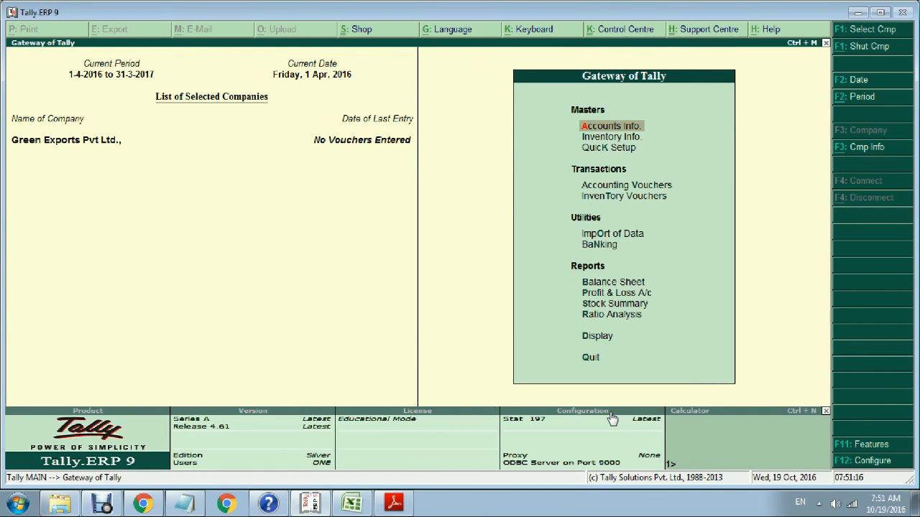
key("Return")
key("Down")
key("Up")
key("Return")
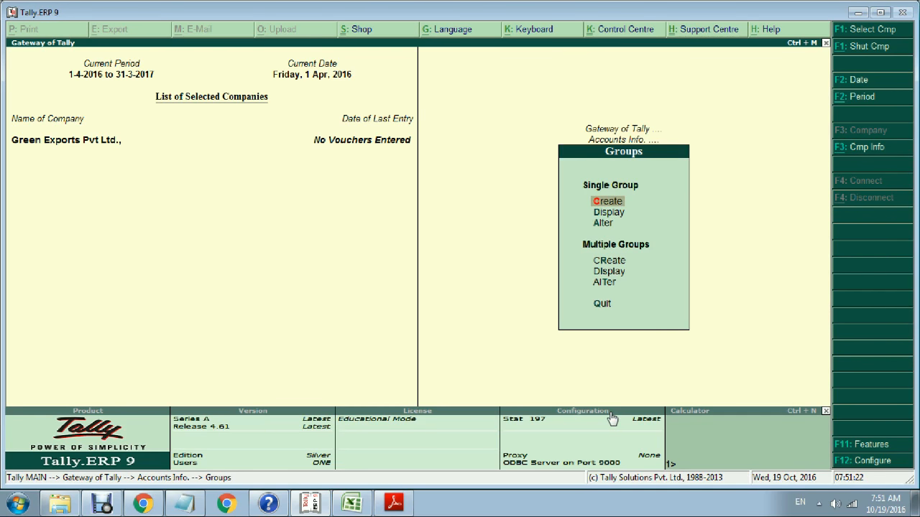
key("Down")
key("Return")
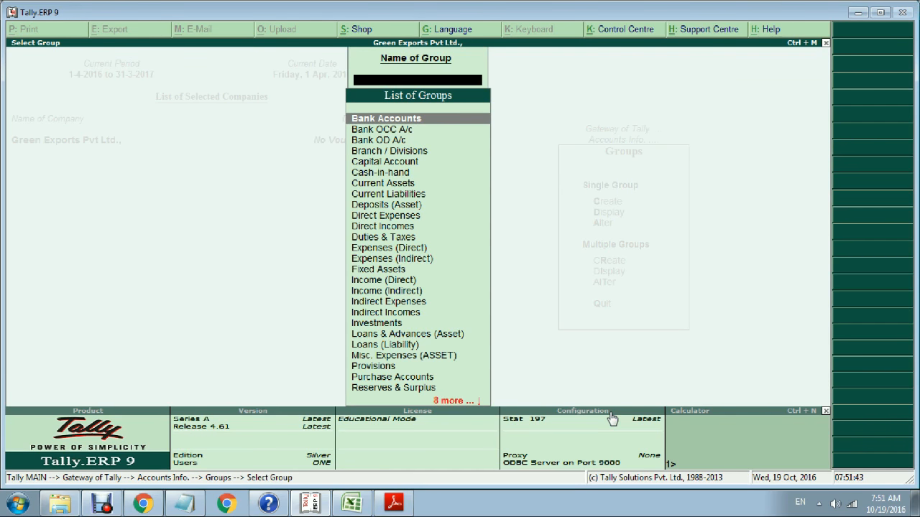
Step: Consult the ledger and group table in the Adobe Reader PDF, and switch back to the group list in Tally.ERP 9
key("alt+Tab")
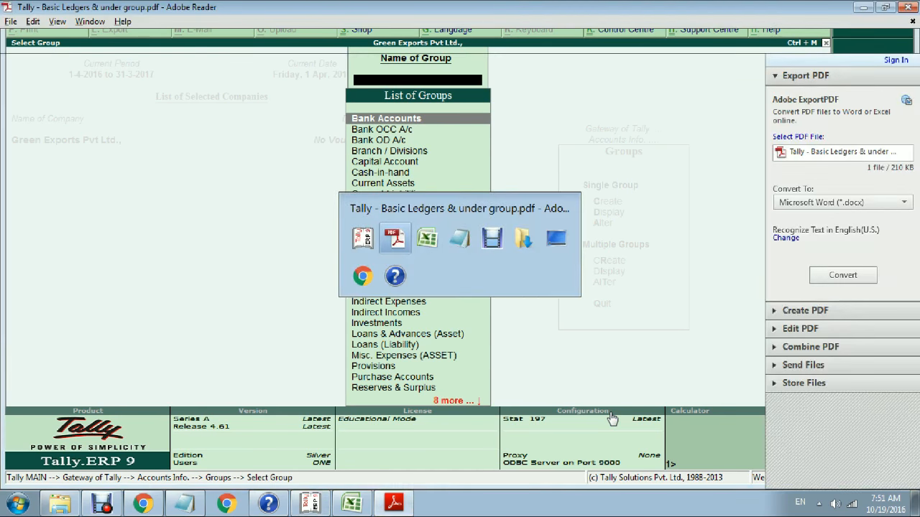
key("alt+Tab")
key("alt+Tab")
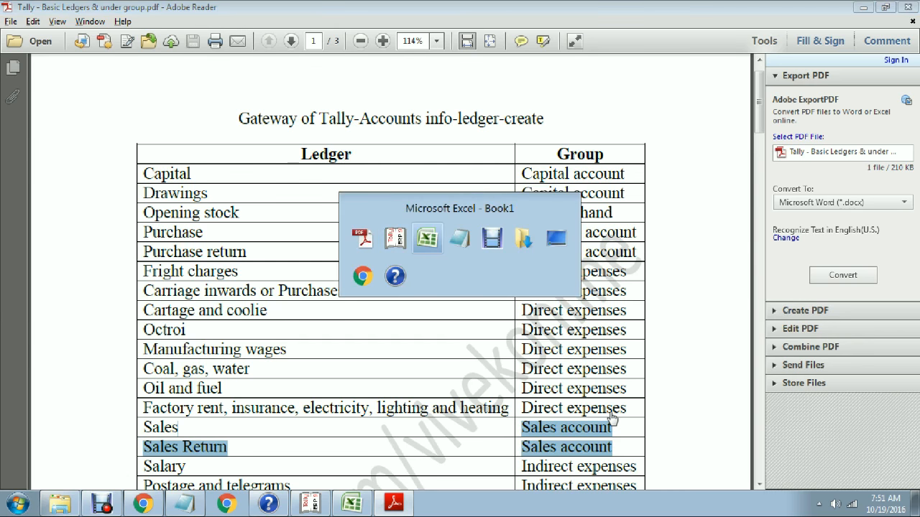
key("alt+Tab")
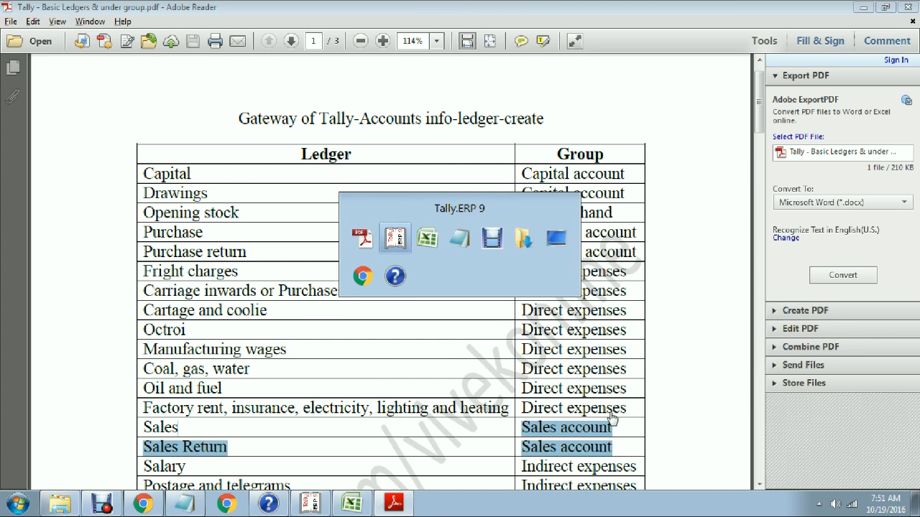